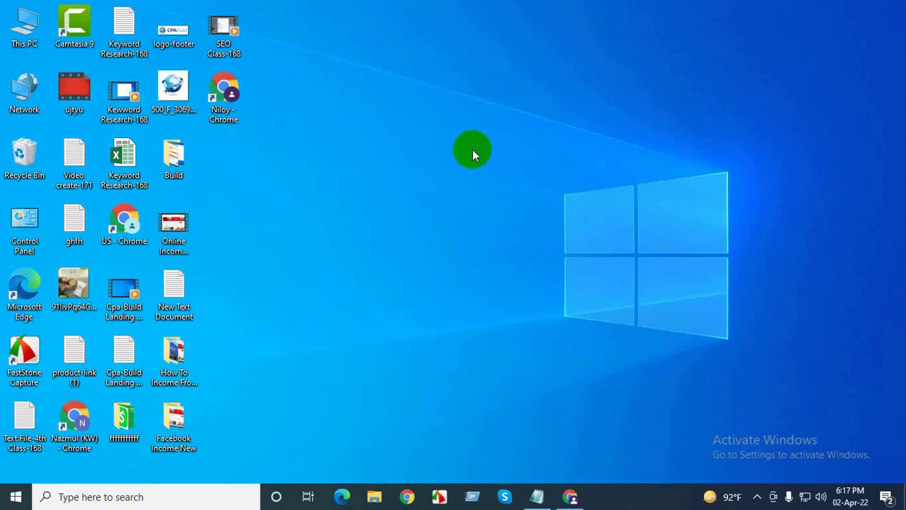
Refresh the desktop and bring up the Notepad file with the site's login notes
right_click(471, 150)
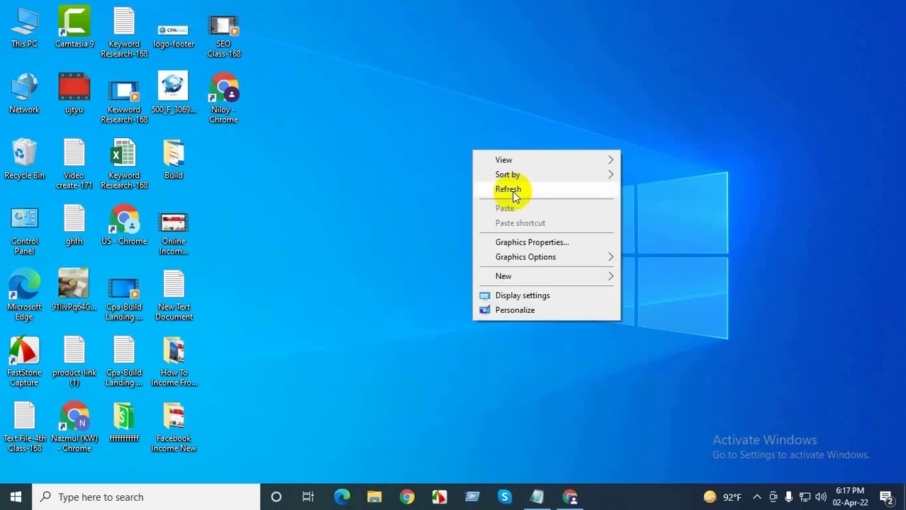
click(512, 190)
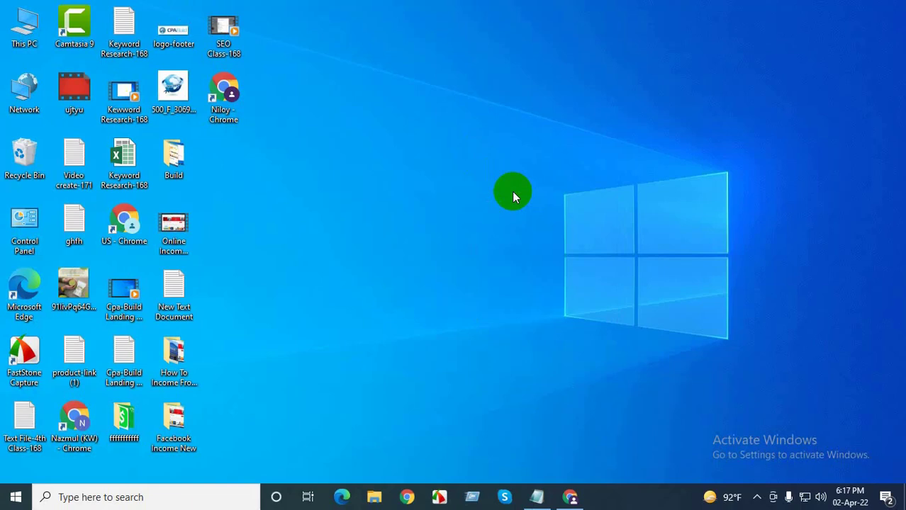
click(537, 497)
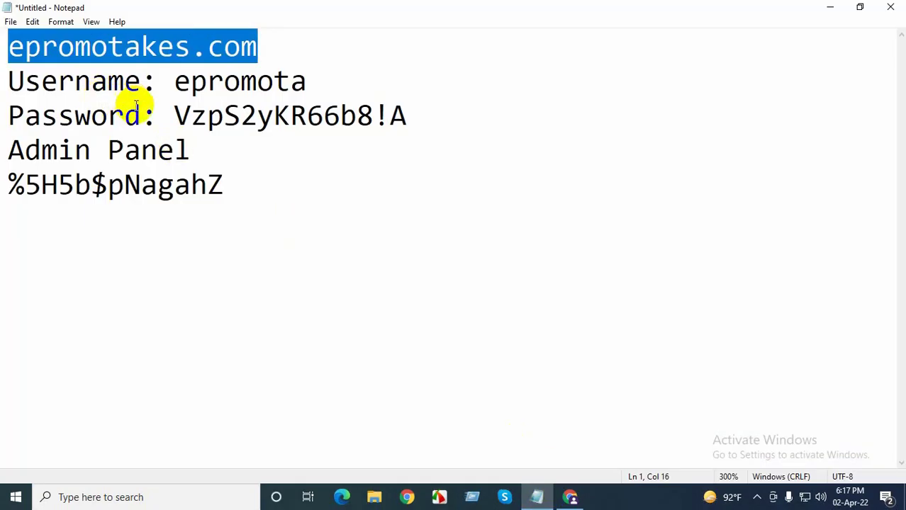
Load epromotakes.com in Chrome, reaching the 'Your connection is not private' warning
click(569, 497)
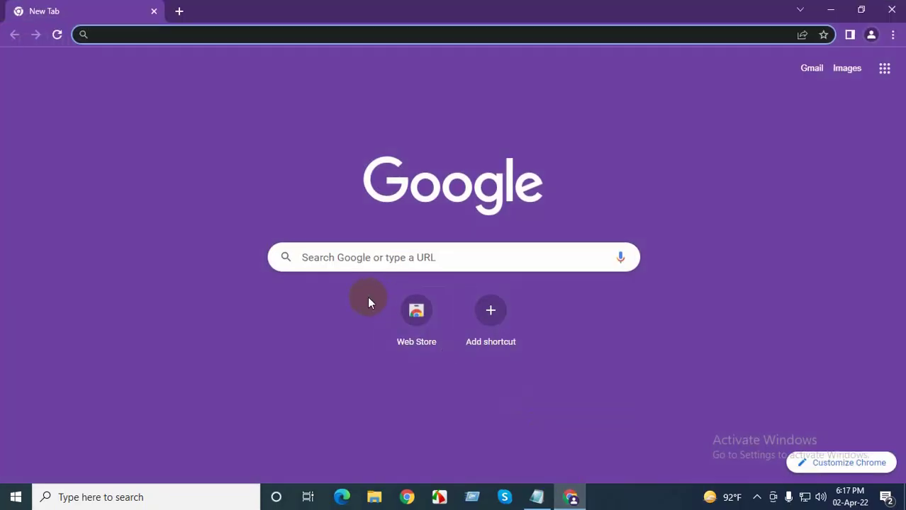
text(epromotakes.com)
key(Return)
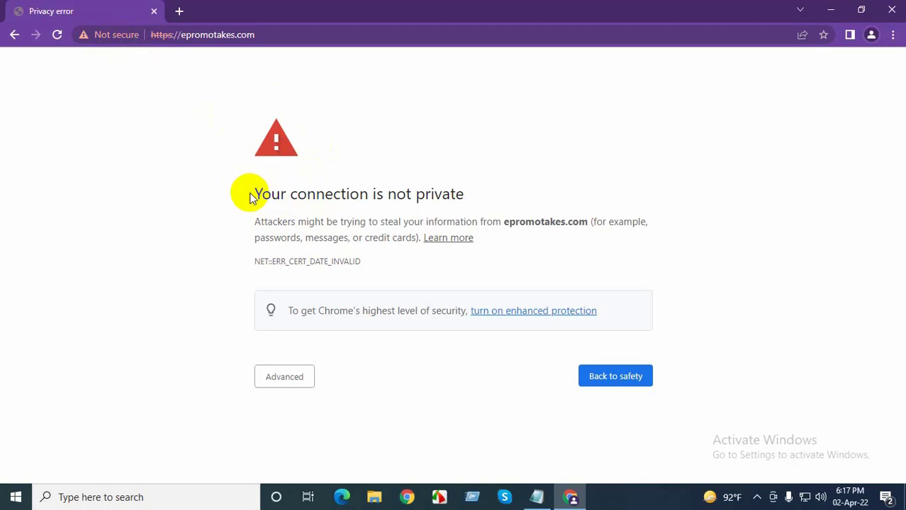
Expand Advanced on the expired-certificate warning and scroll down to the proceed link
click(287, 377)
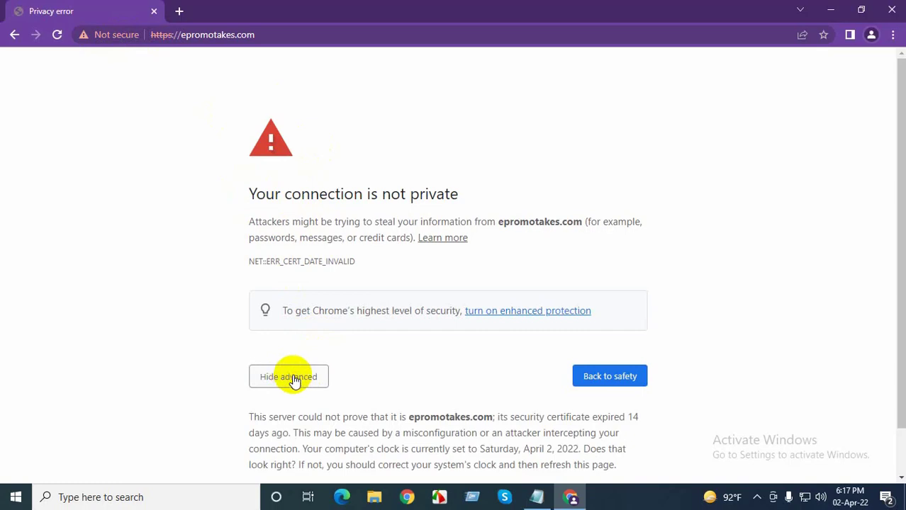
scroll(360, 385, down, 1)
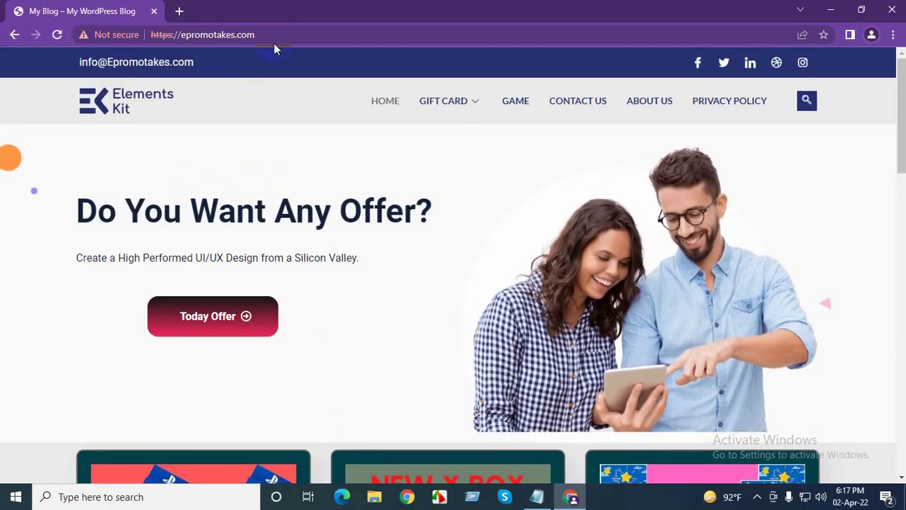
Append /admin to the epromotakes.com address to reach the WordPress login page
click(280, 34)
click(279, 34)
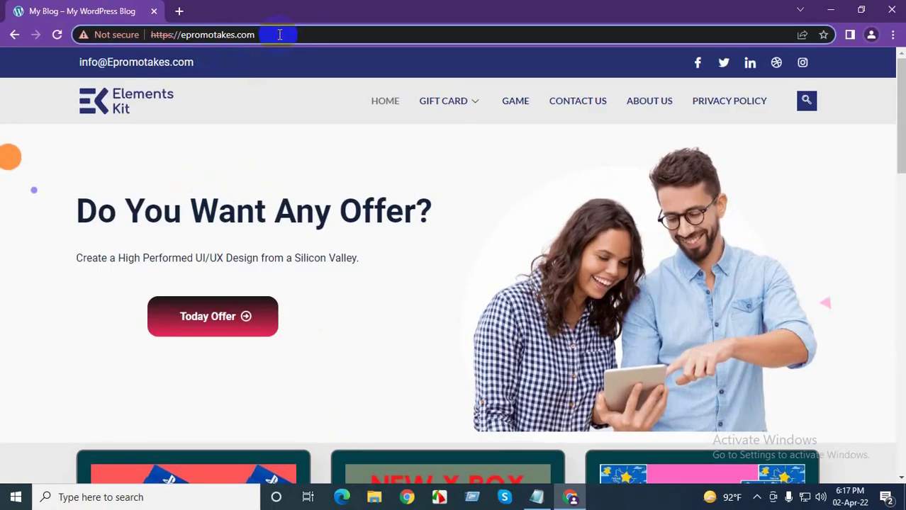
text(/admin)
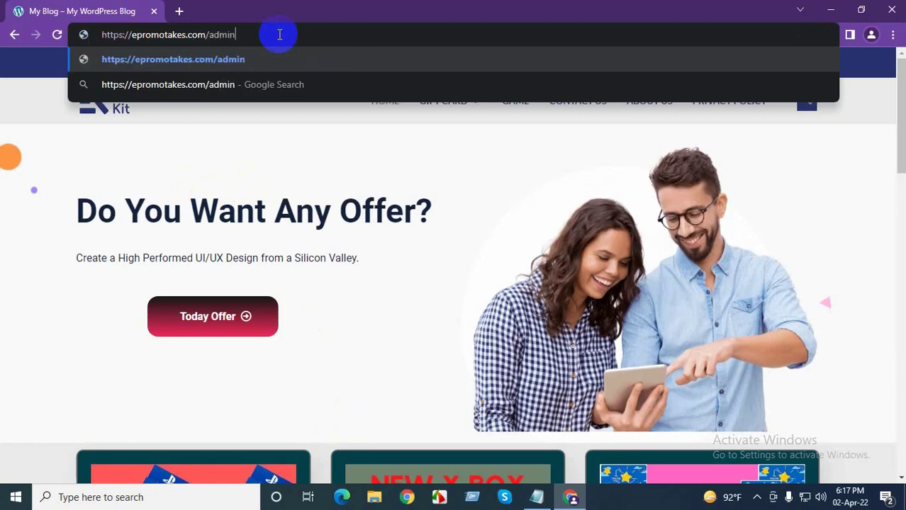
key(Return)
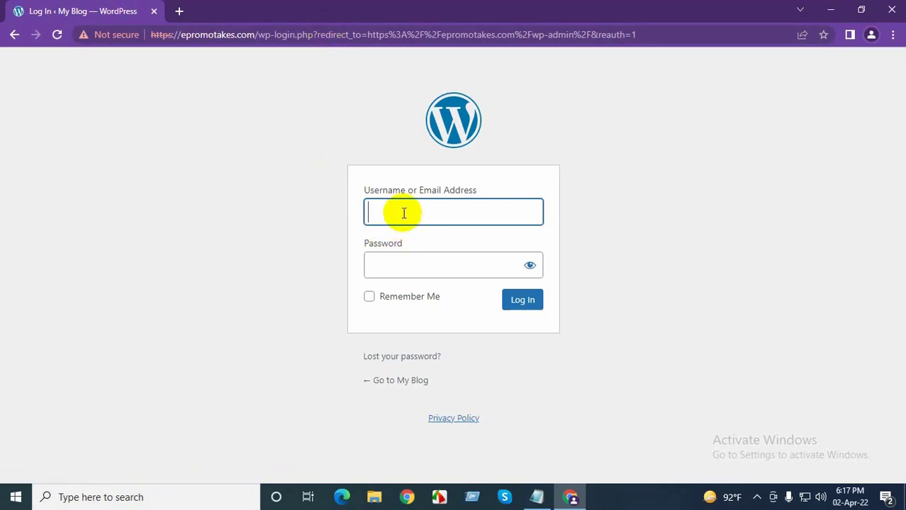
Enter 'admin' as the username, then return to the Notepad login notes
text(admin)
click(536, 497)
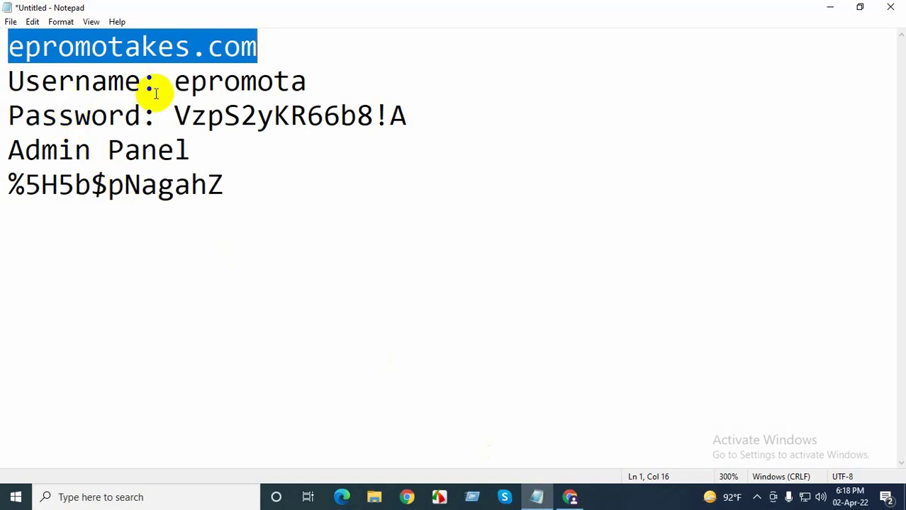
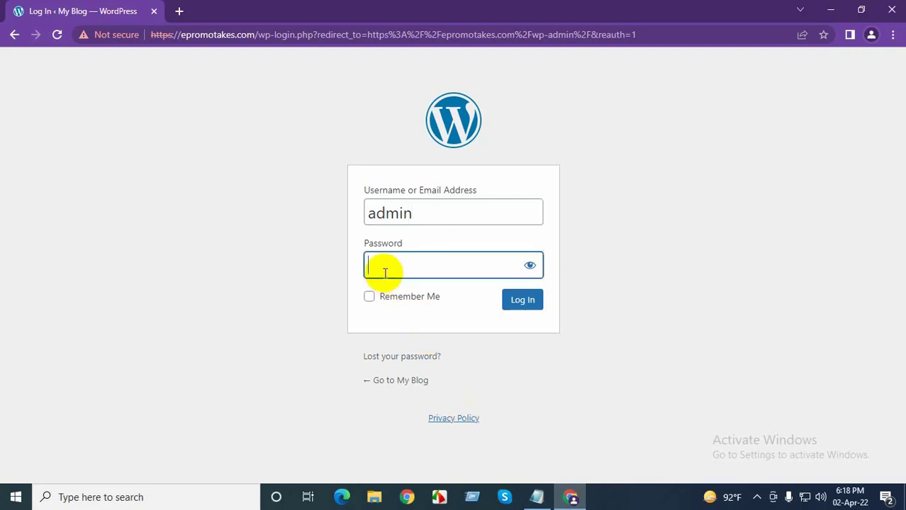
Paste the saved account password and log in to the WordPress admin
key(ctrl+v)
click(522, 304)
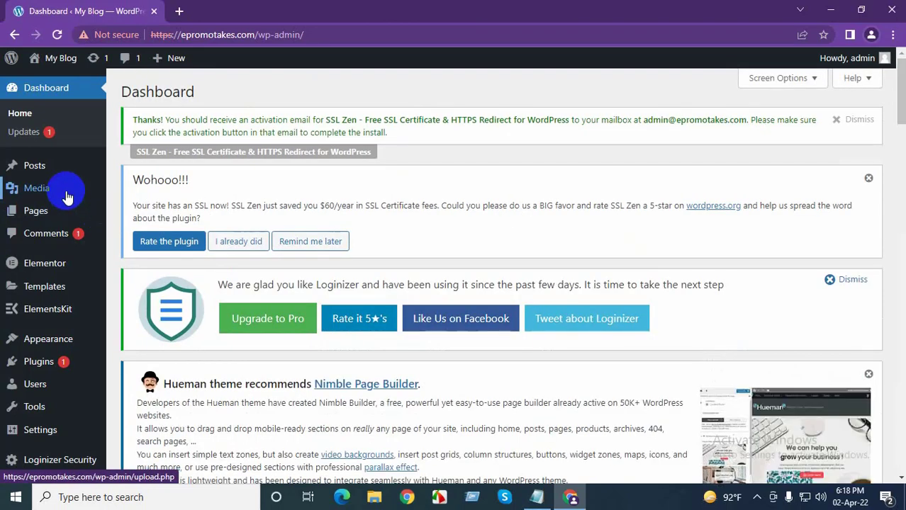
Open Plugins > Installed Plugins and scroll down to the SSL Zen entry
scroll(63, 347, down, 2)
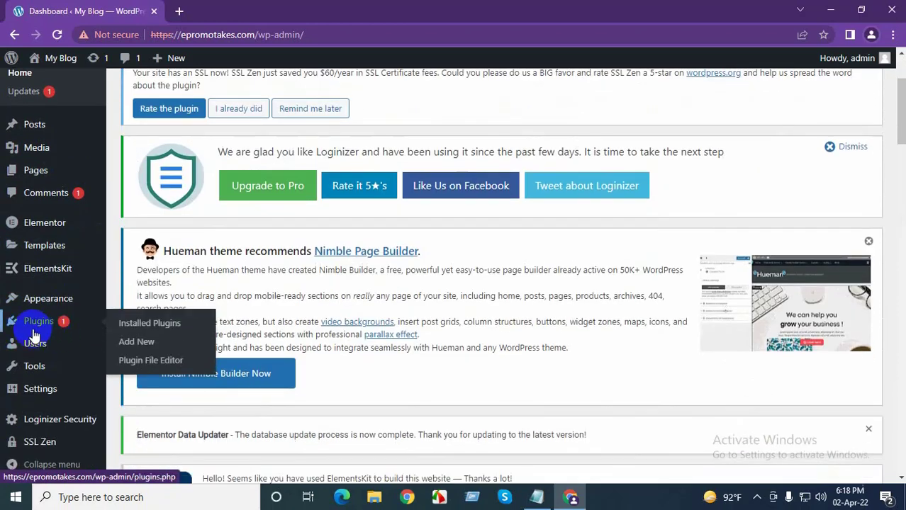
click(39, 331)
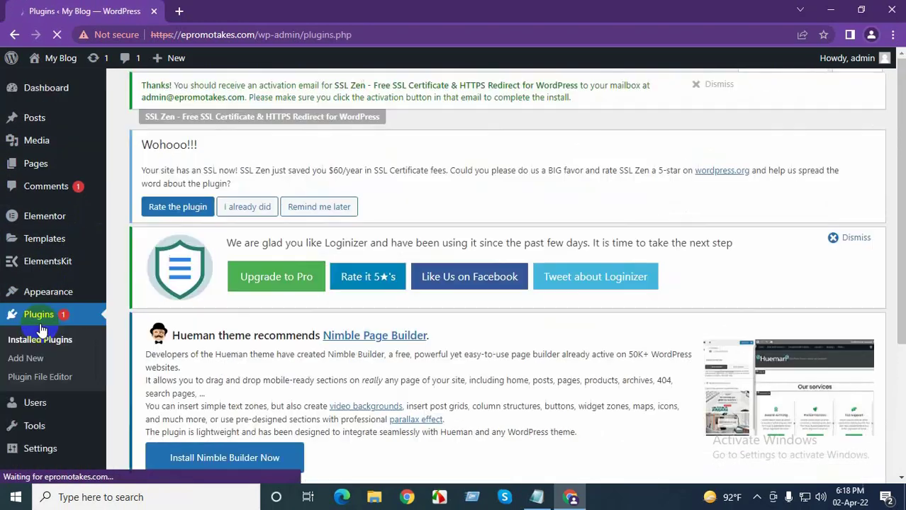
scroll(202, 345, down, 2)
scroll(209, 347, down, 12)
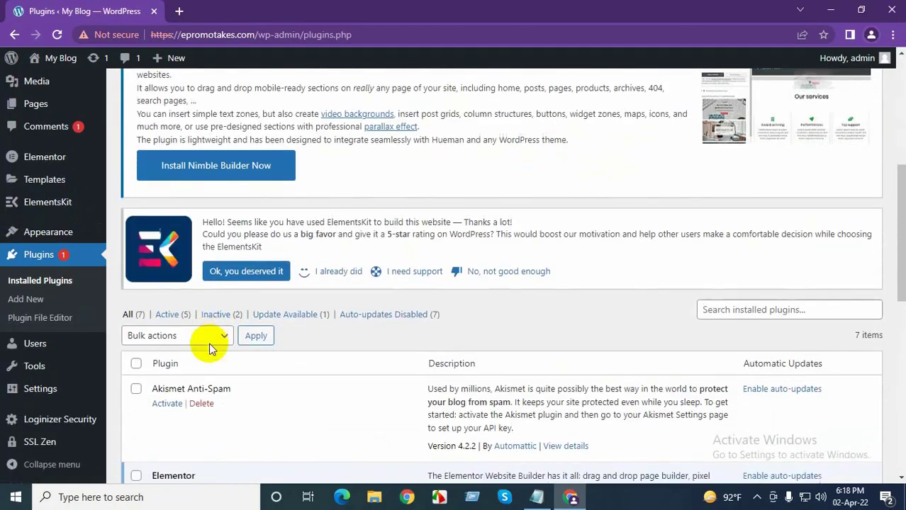
scroll(210, 349, down, 1)
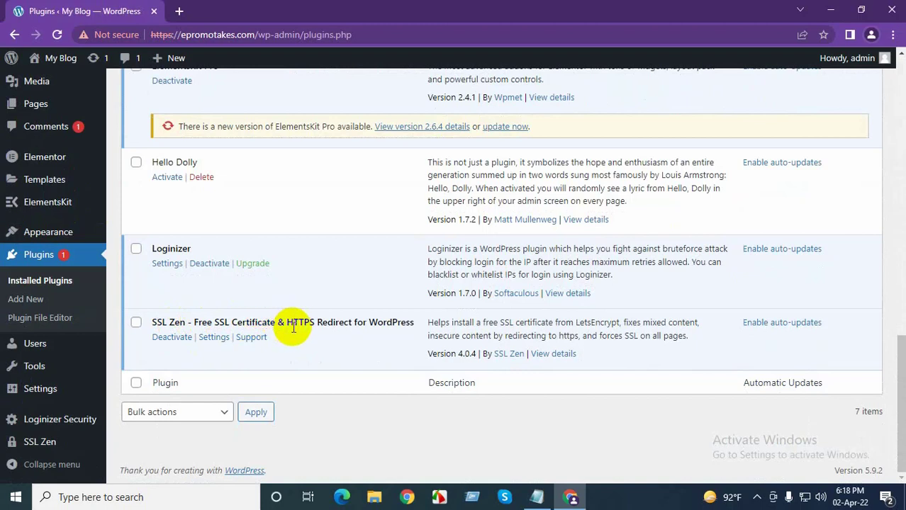
Deactivate the SSL Zen plugin, choosing Skip & Deactivate in the feedback prompt
click(136, 324)
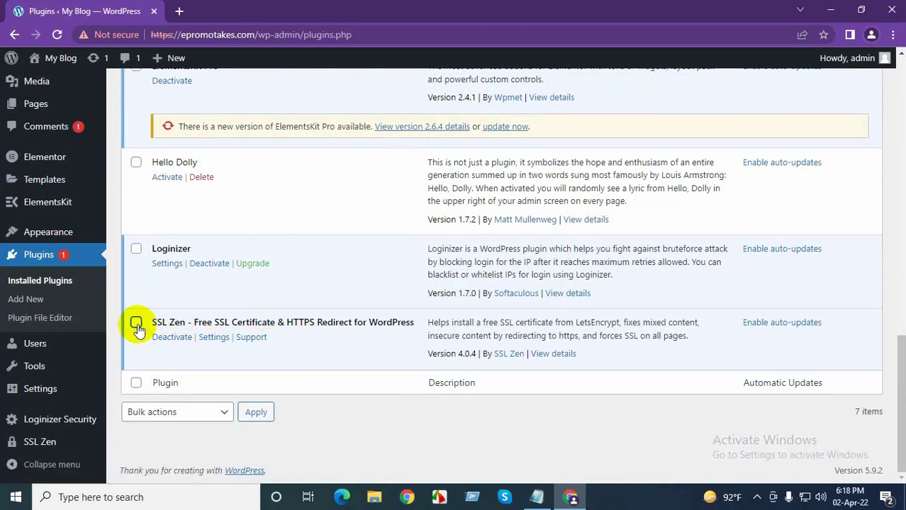
click(168, 338)
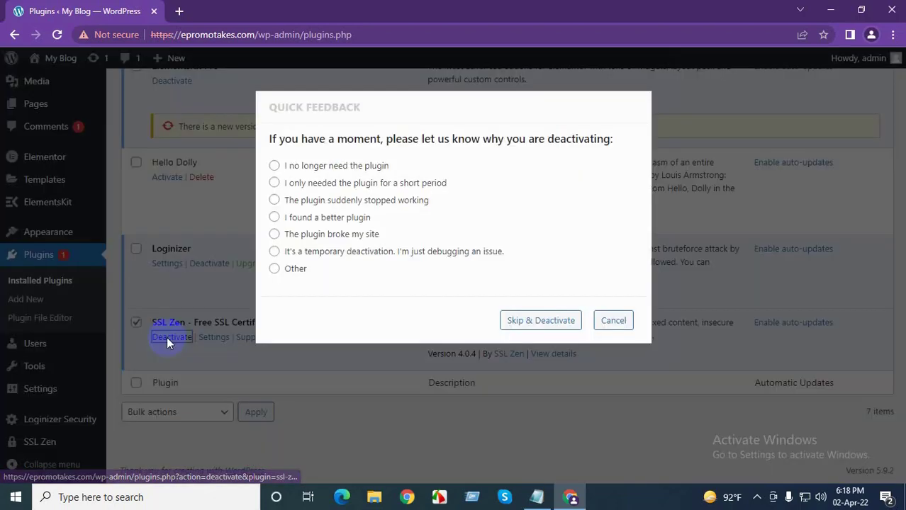
click(551, 325)
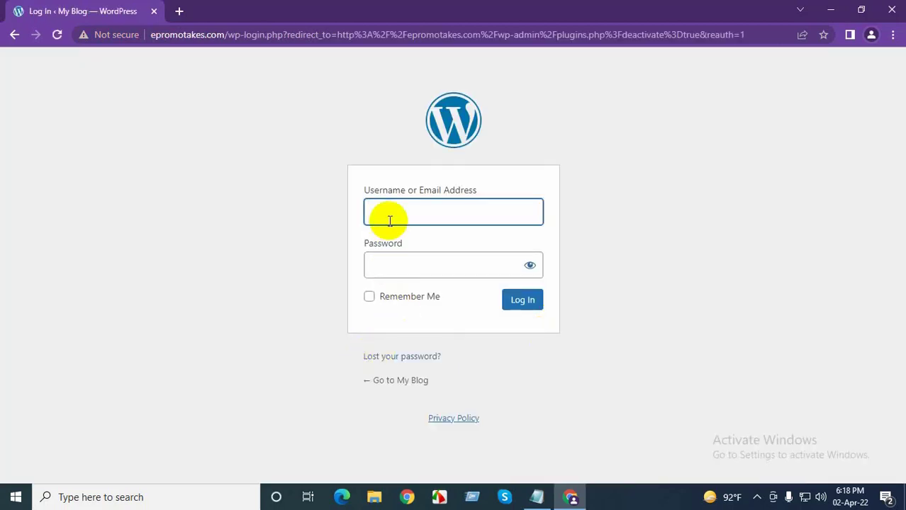
Fill the login form's username from the browser's saved login suggestion, then move to Password
click(390, 217)
click(396, 245)
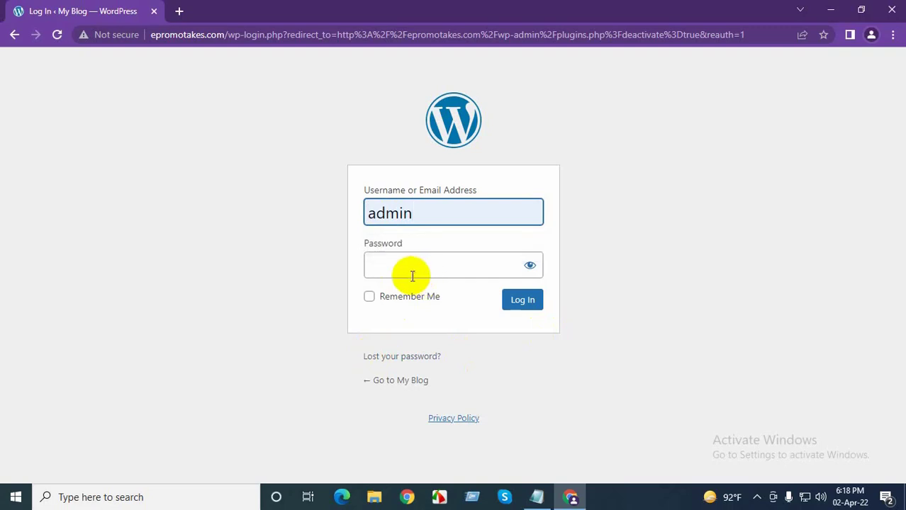
click(408, 266)
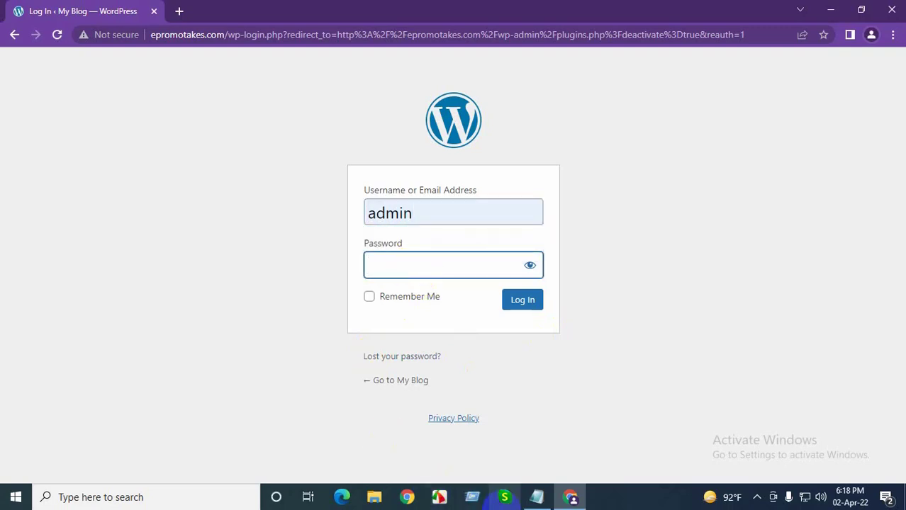
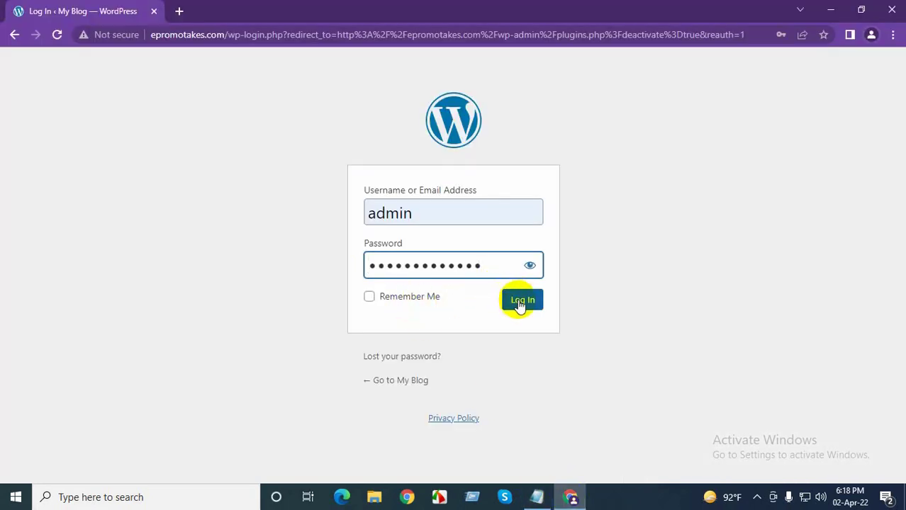
Log back into the WordPress admin with the saved username suggestion and the password
click(519, 305)
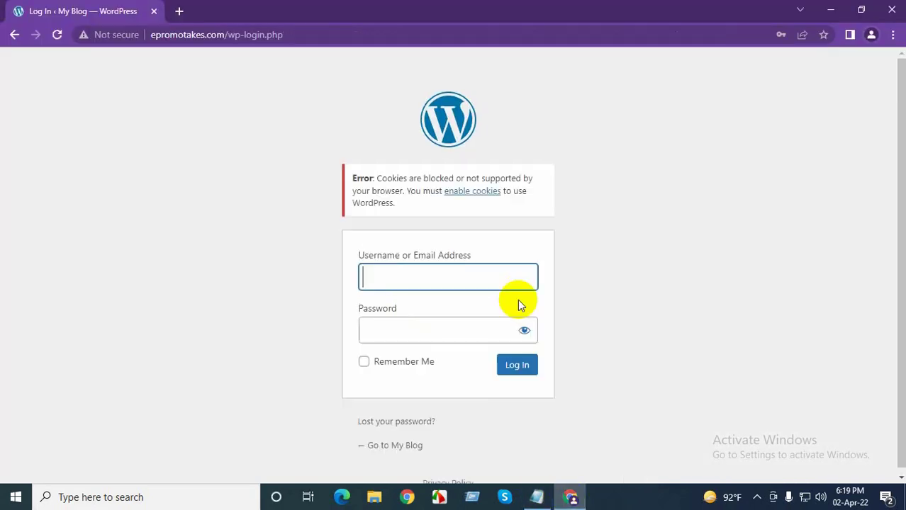
click(406, 281)
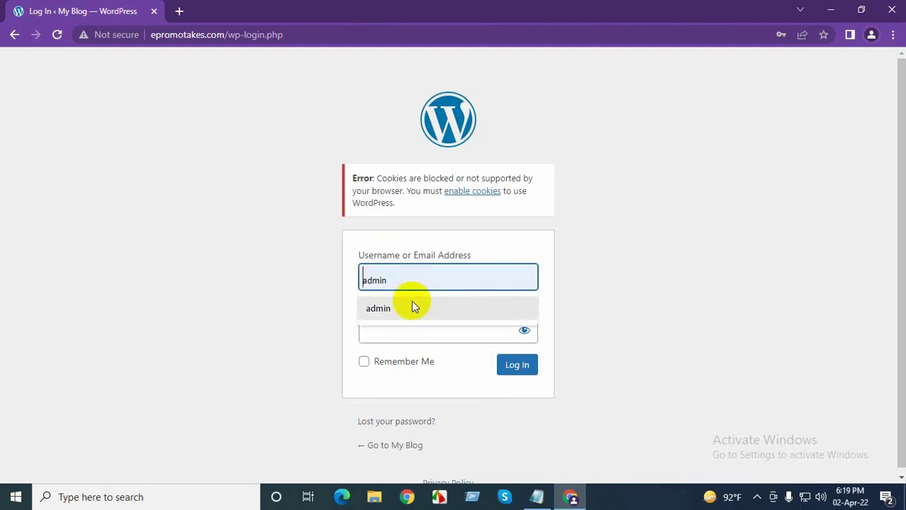
click(412, 304)
click(411, 340)
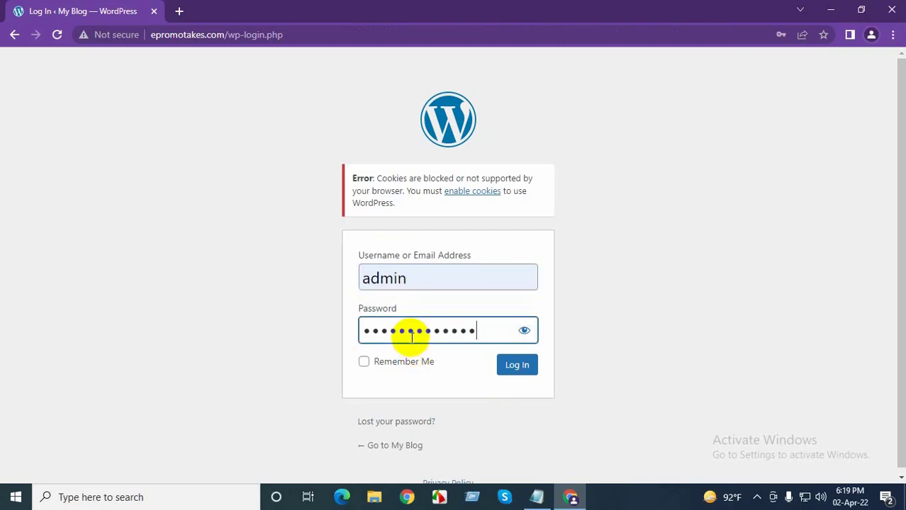
click(510, 367)
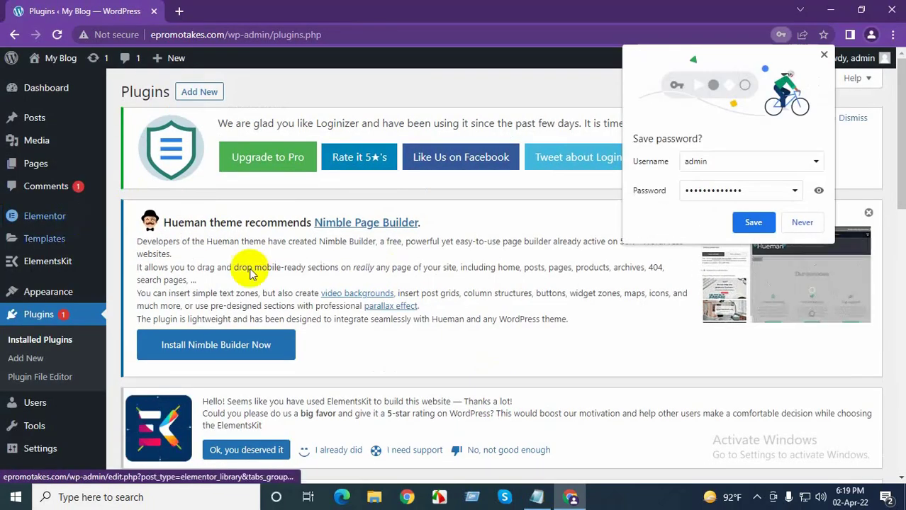
Decline Chrome's save-password offer and reload the installed plugins list to reach SSL Zen
click(803, 225)
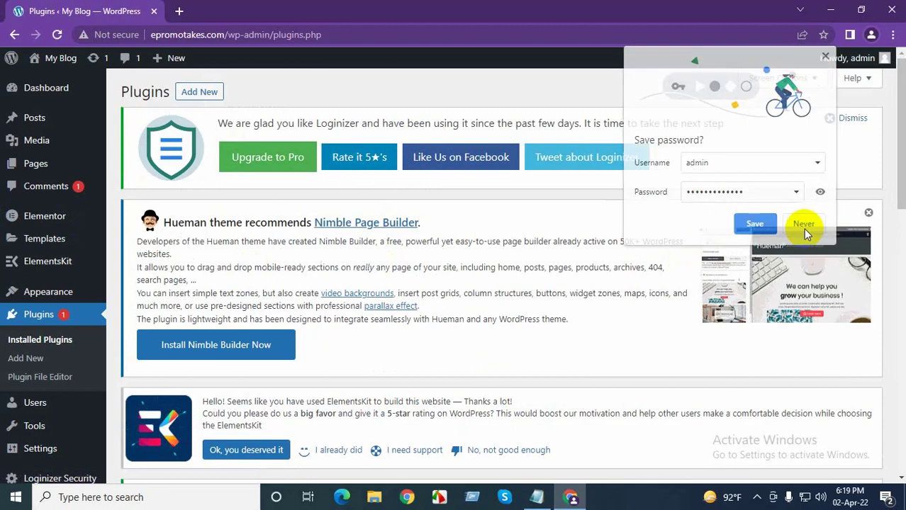
click(52, 317)
scroll(284, 406, down, 6)
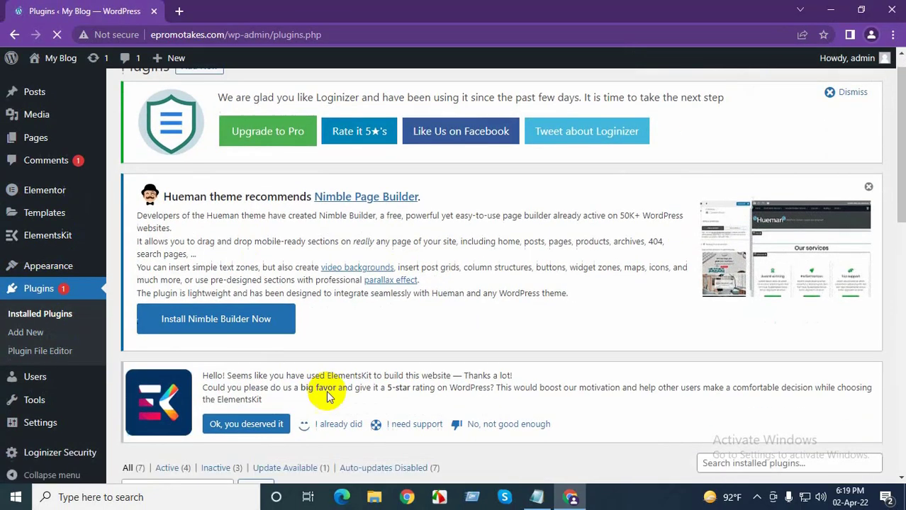
scroll(284, 406, down, 5)
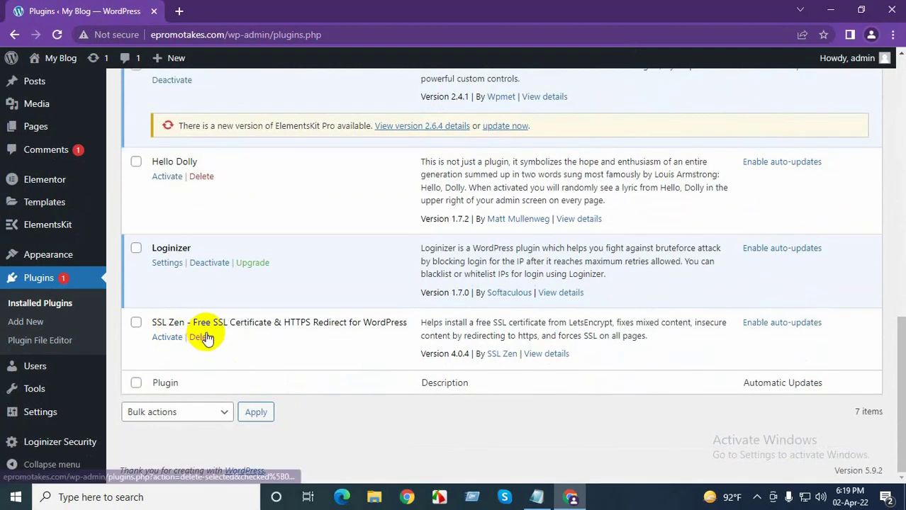
Delete SSL Zen along with its data, then refresh the full plugins list
click(203, 339)
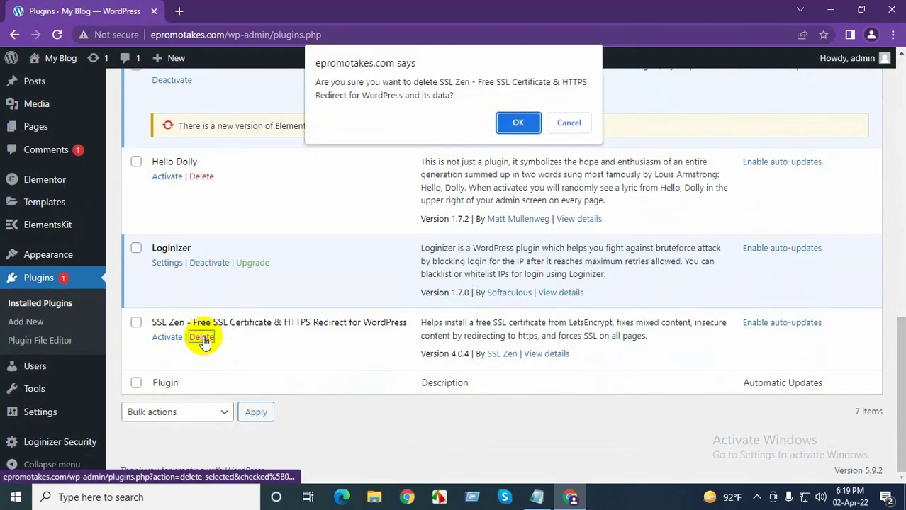
click(518, 123)
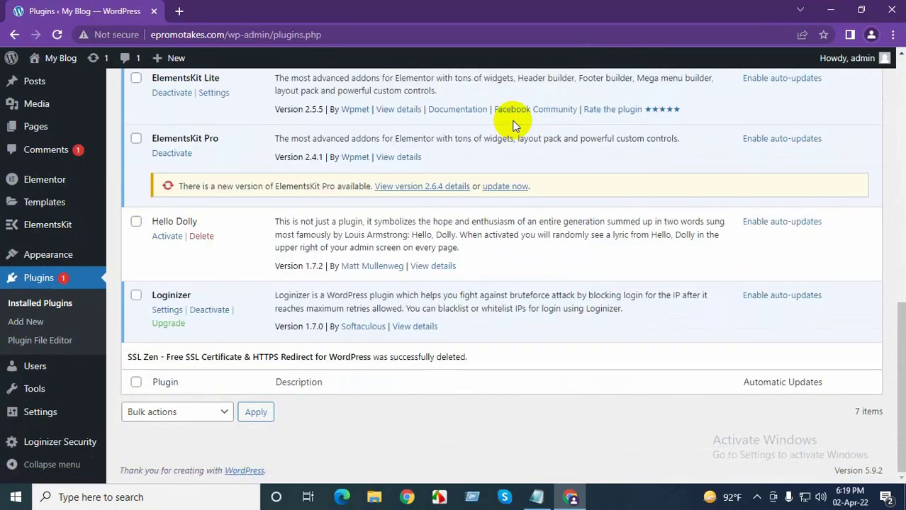
scroll(236, 323, up, 10)
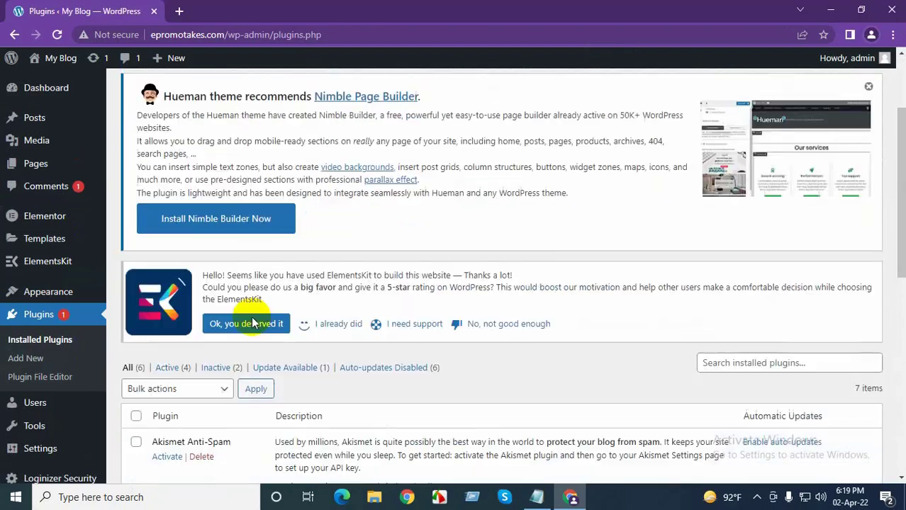
click(250, 324)
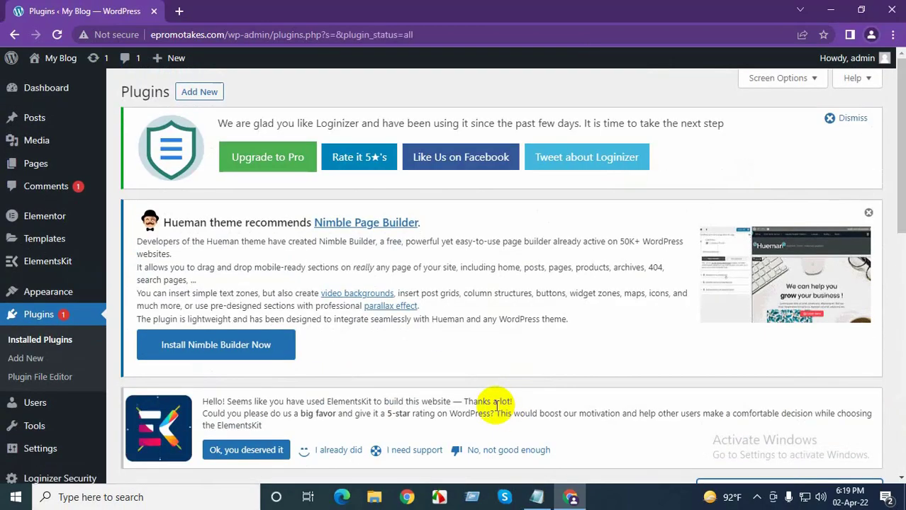
Search Add Plugins for 'ssl zen' and install SSL Zen – Free SSL Certificate & HTTPS Redirect
click(209, 94)
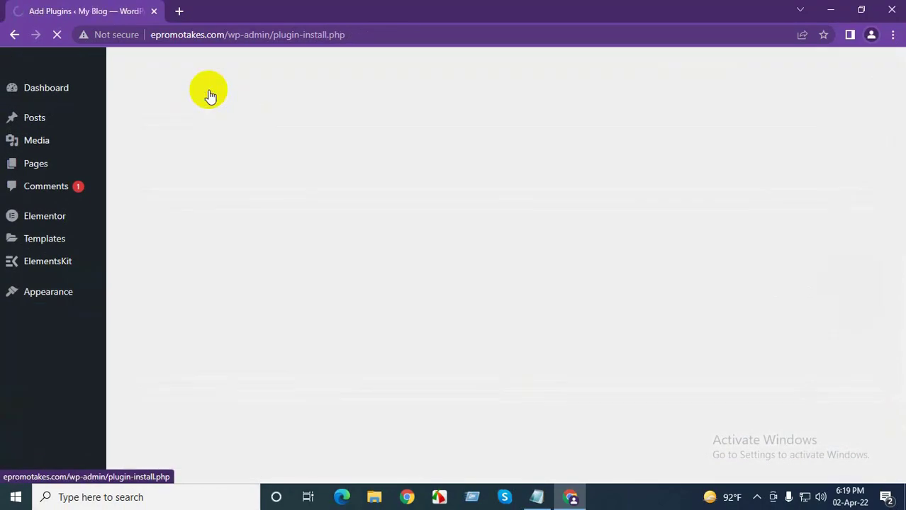
scroll(723, 312, down, 2)
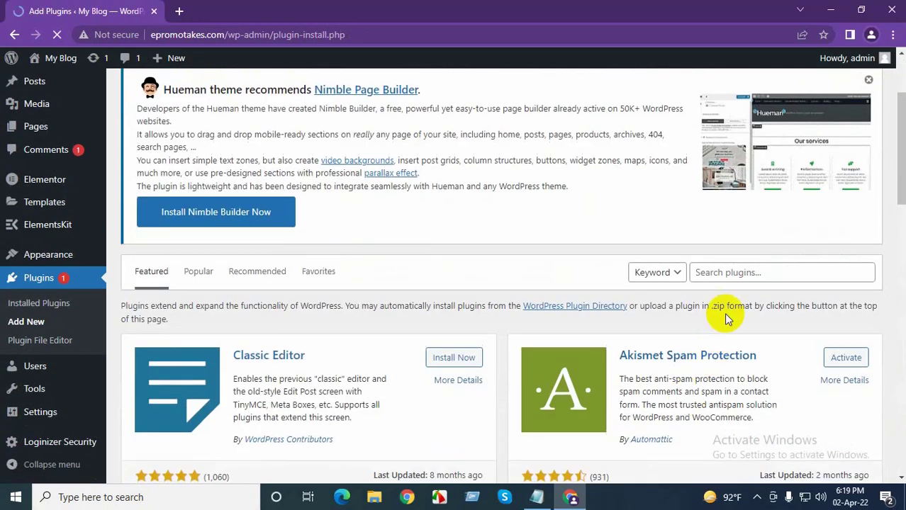
click(712, 272)
text(ss)
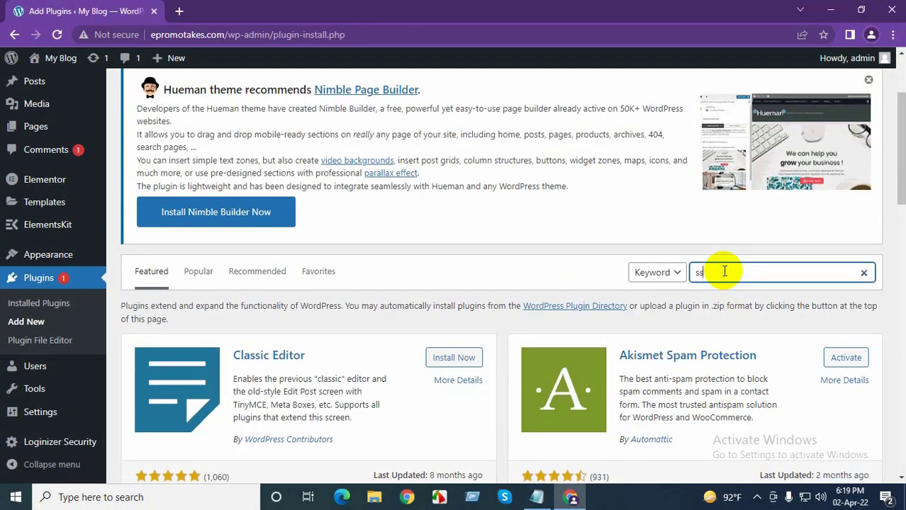
text(l ze)
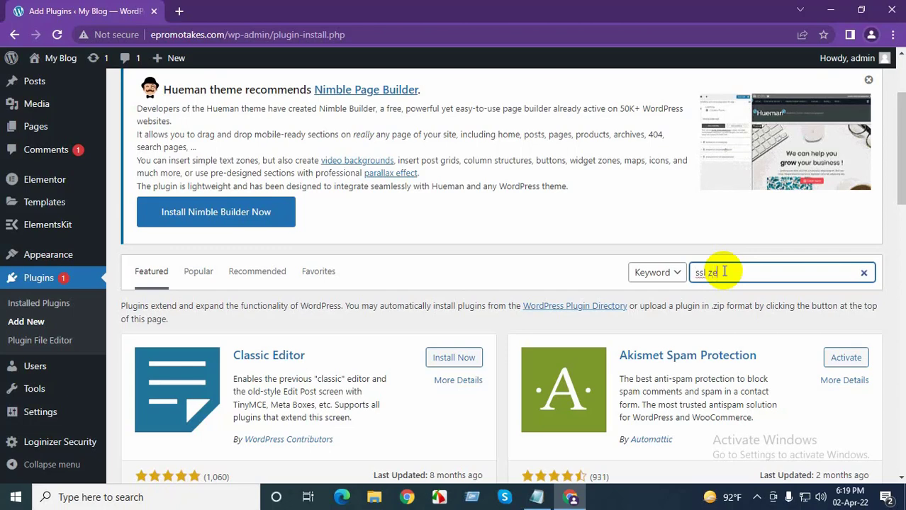
text(n)
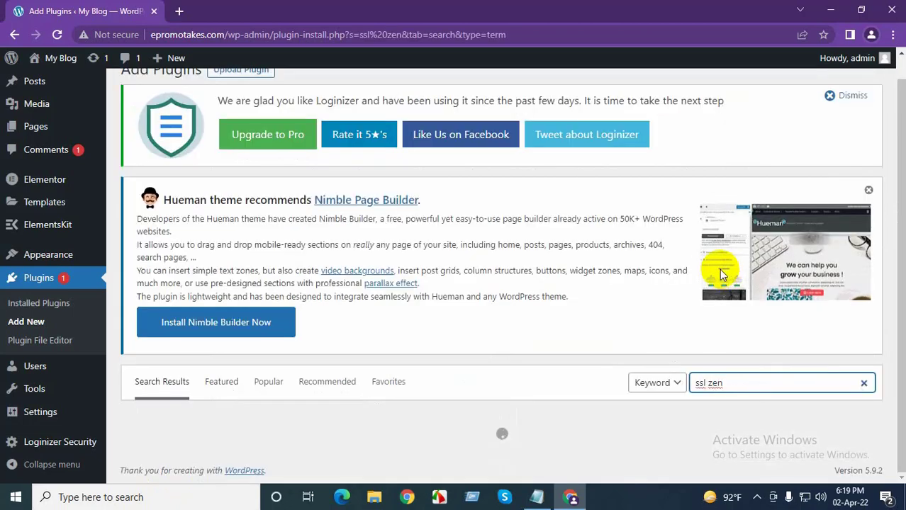
scroll(592, 439, down, 2)
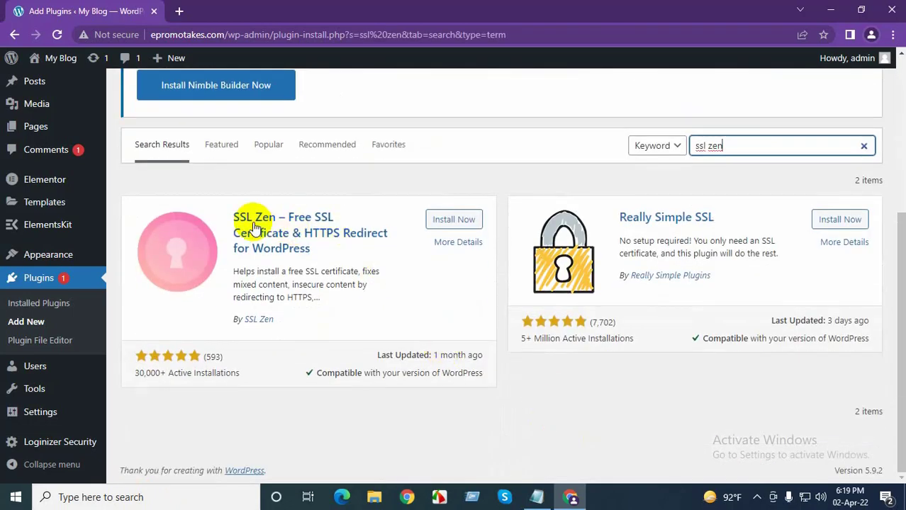
click(454, 221)
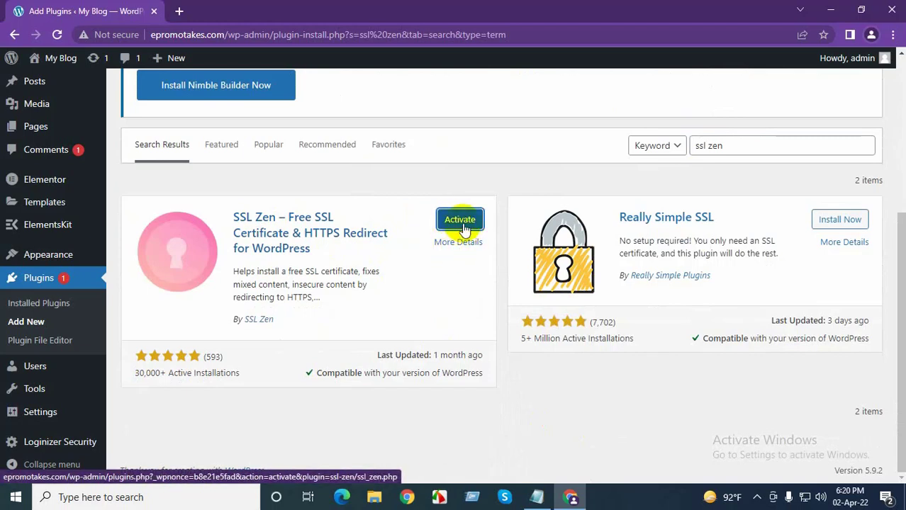
Activate SSL Zen and continue past its system requirements check
click(463, 223)
click(458, 223)
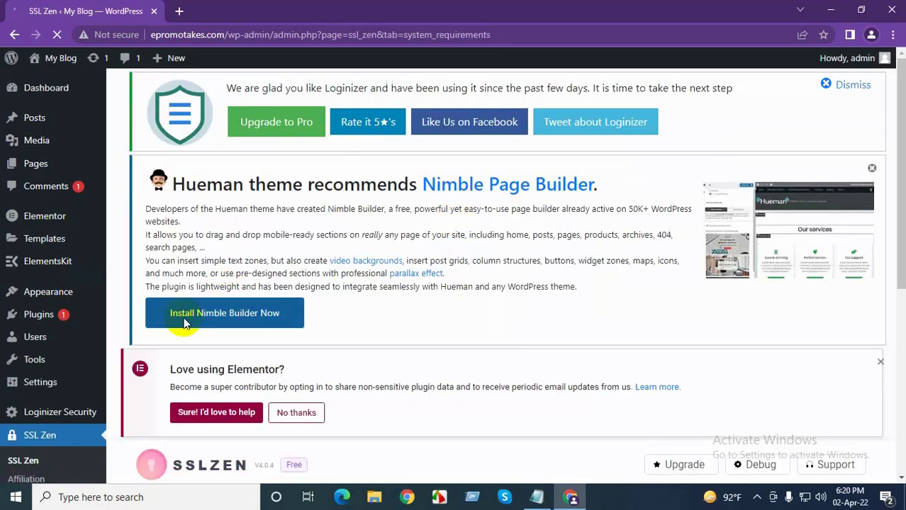
scroll(266, 364, down, 3)
scroll(276, 360, down, 2)
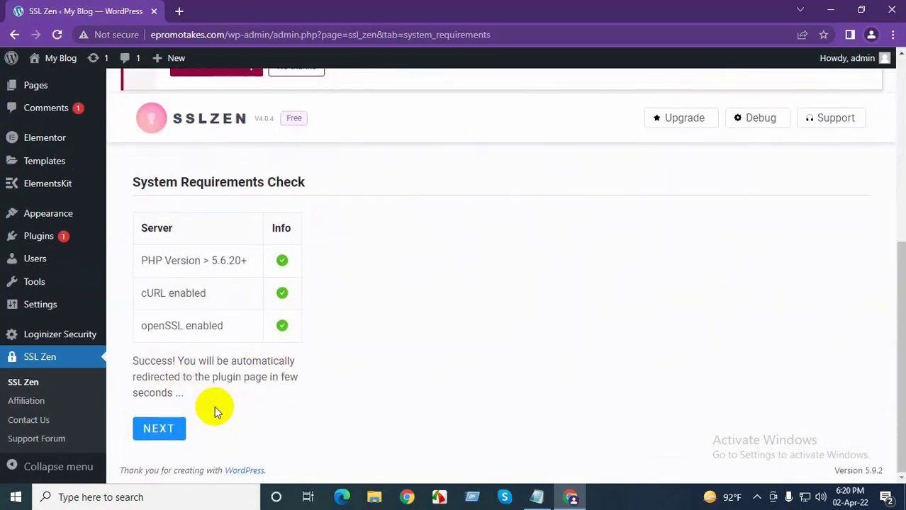
click(158, 440)
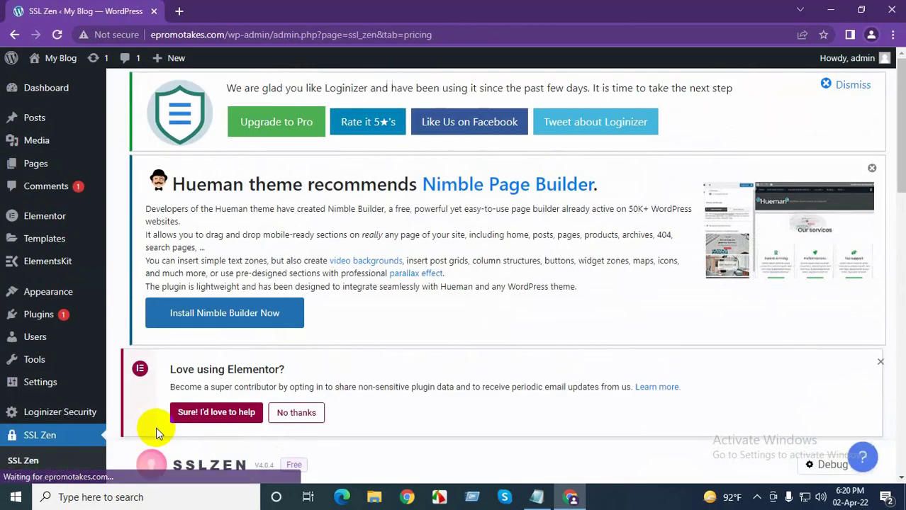
Scroll through the Premium $29/year versus Free $0 plan comparison
scroll(317, 419, down, 2)
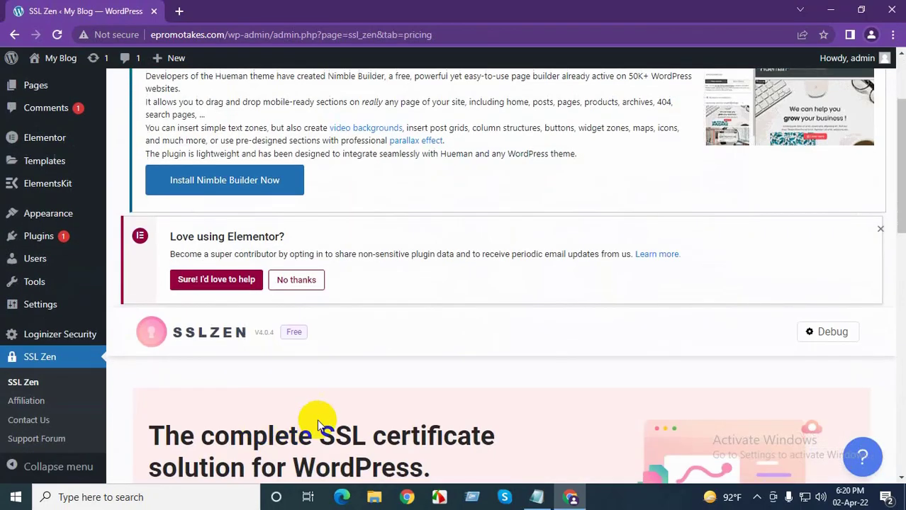
scroll(316, 420, down, 9)
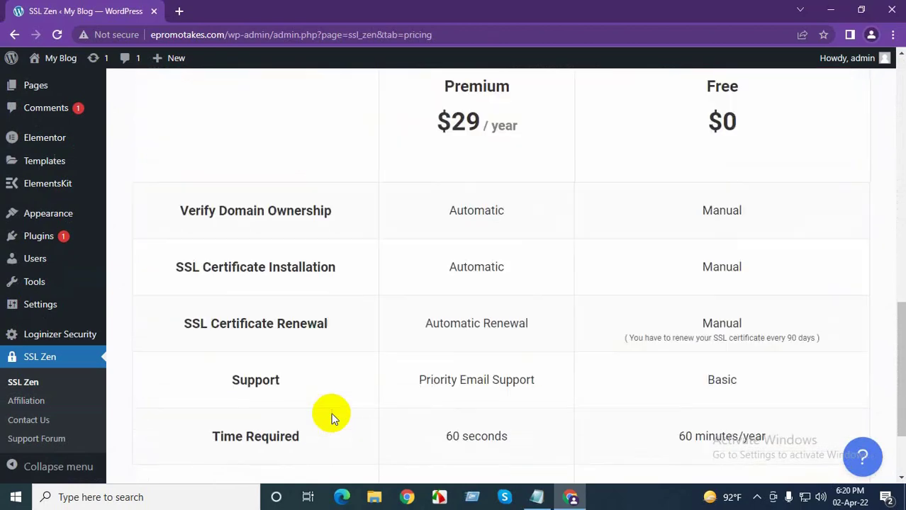
scroll(331, 417, up, 1)
scroll(426, 413, down, 3)
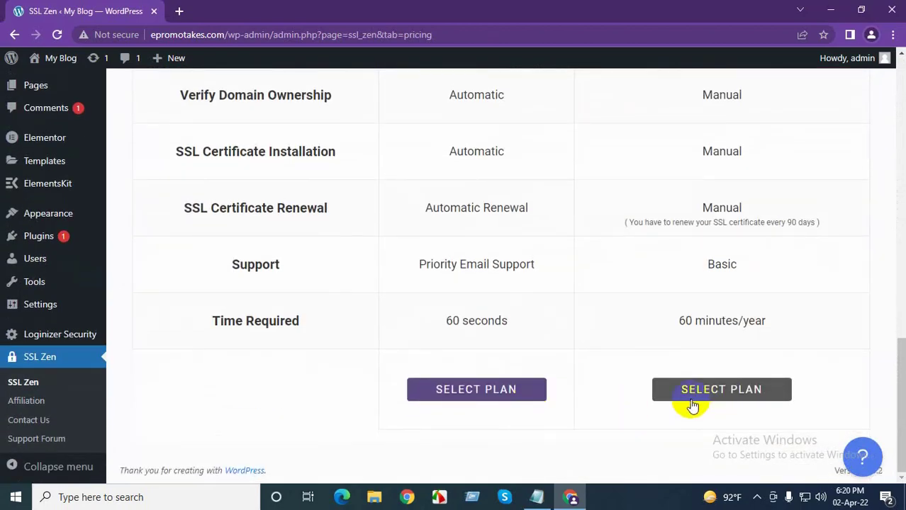
scroll(693, 406, up, 3)
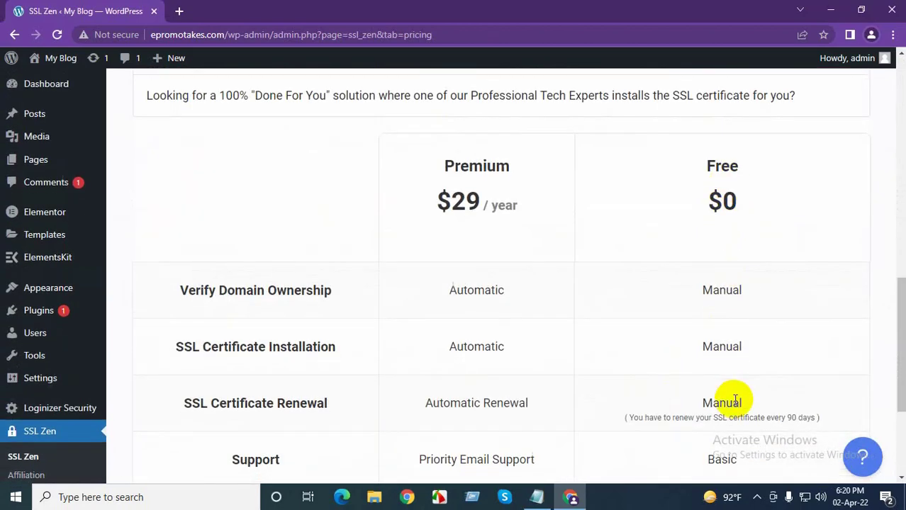
scroll(735, 401, down, 3)
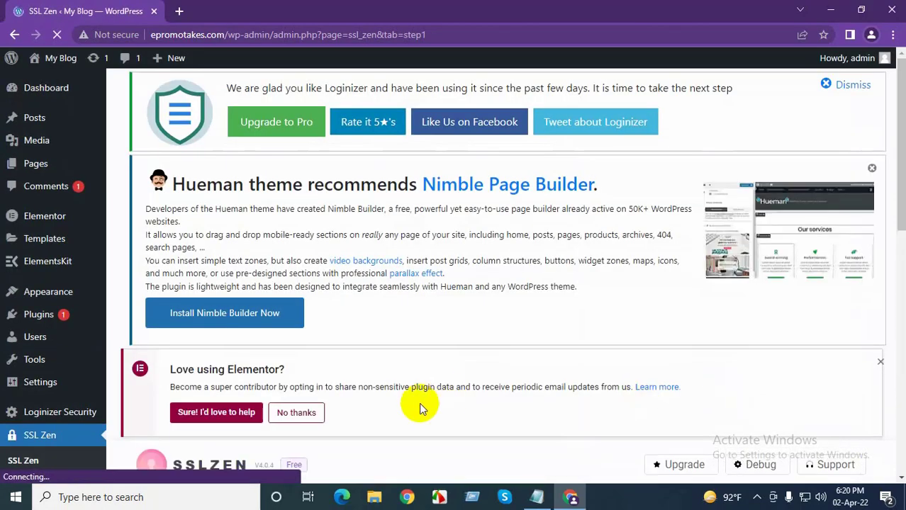
Include the www-prefixed domain in the certificate and submit the website details
scroll(358, 387, down, 7)
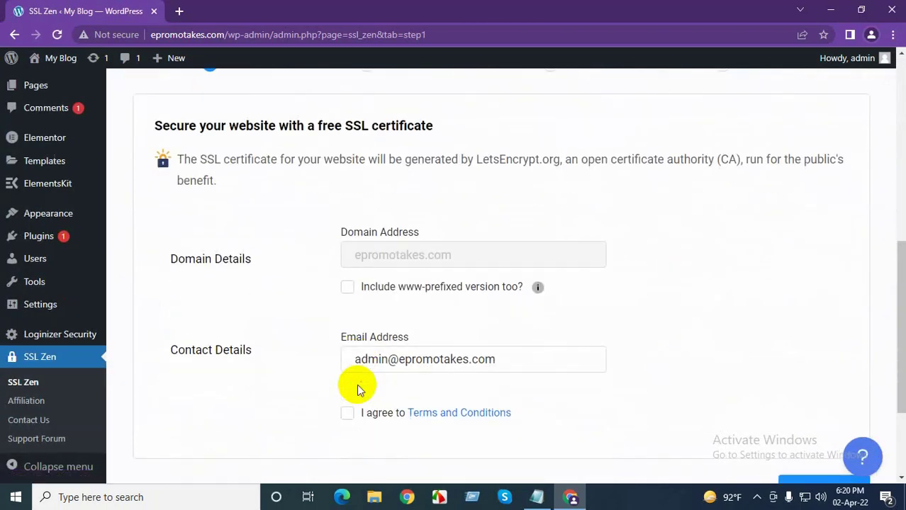
click(351, 290)
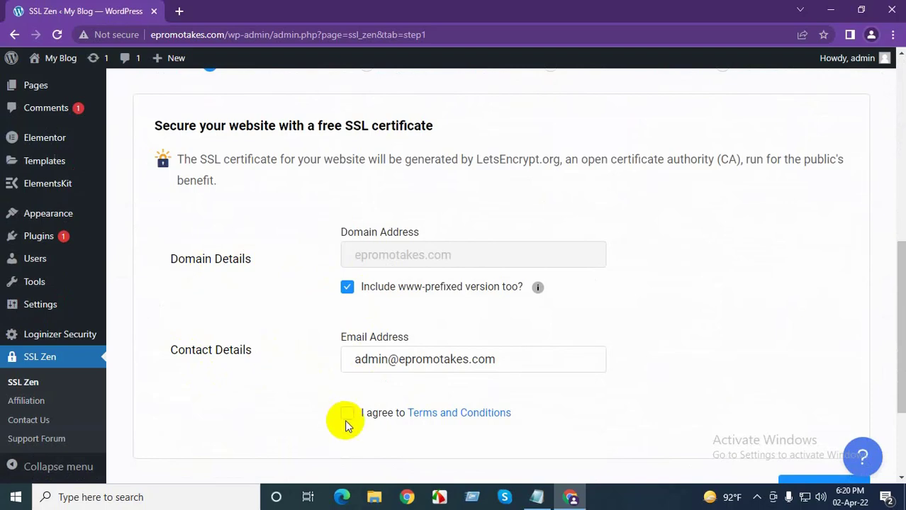
scroll(489, 417, down, 2)
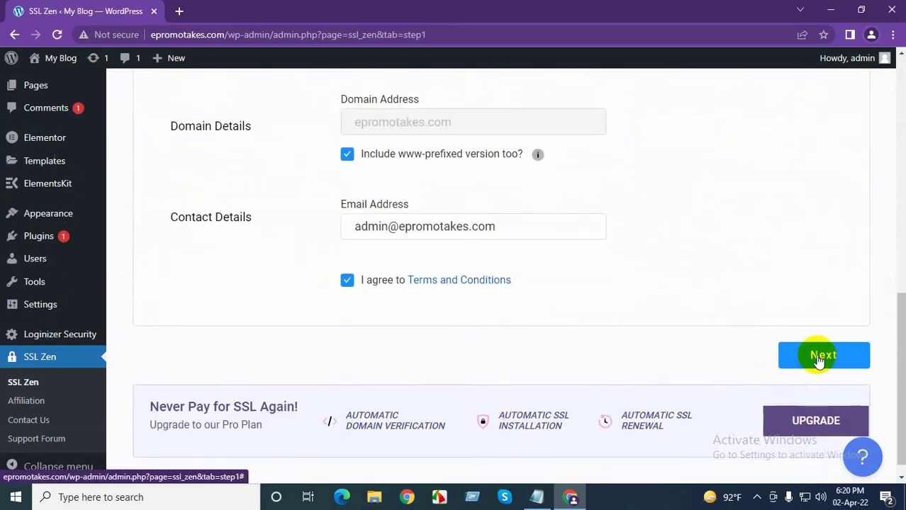
click(820, 358)
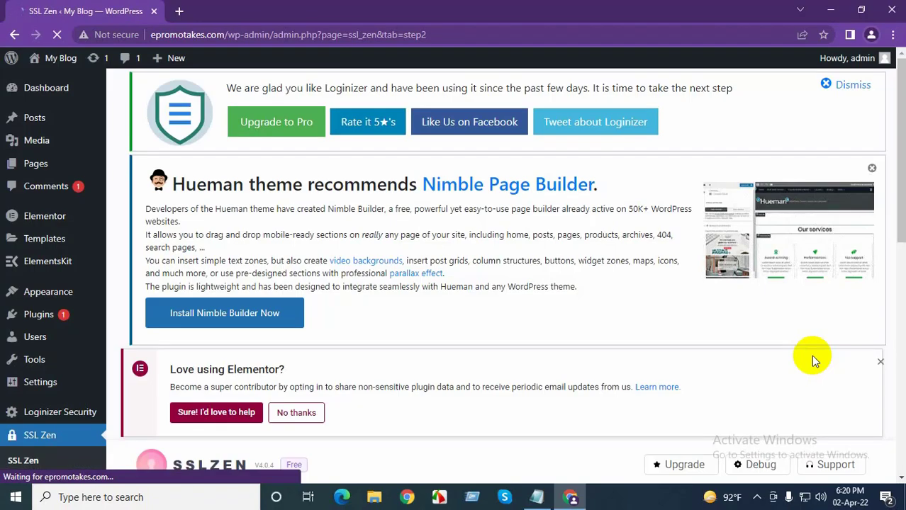
Continue with HTTP as the domain verification method
scroll(496, 396, down, 2)
scroll(469, 412, down, 5)
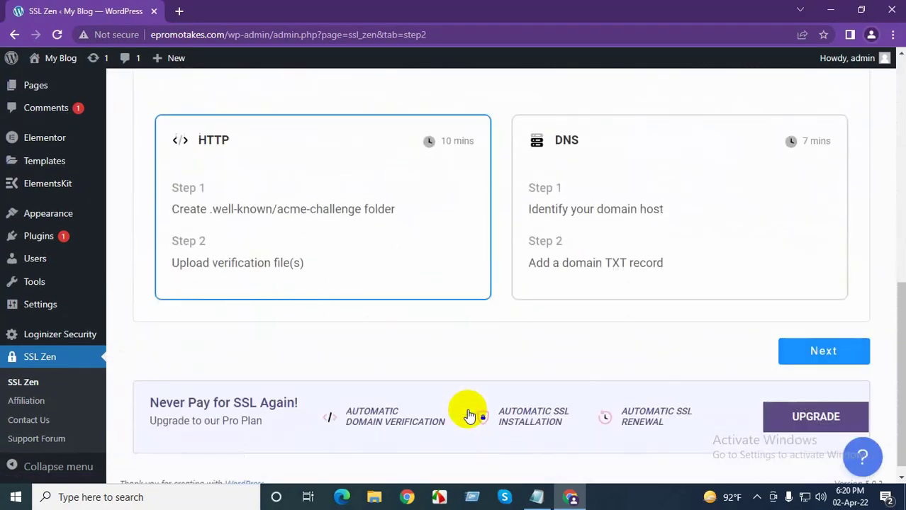
scroll(571, 399, up, 2)
scroll(796, 446, down, 1)
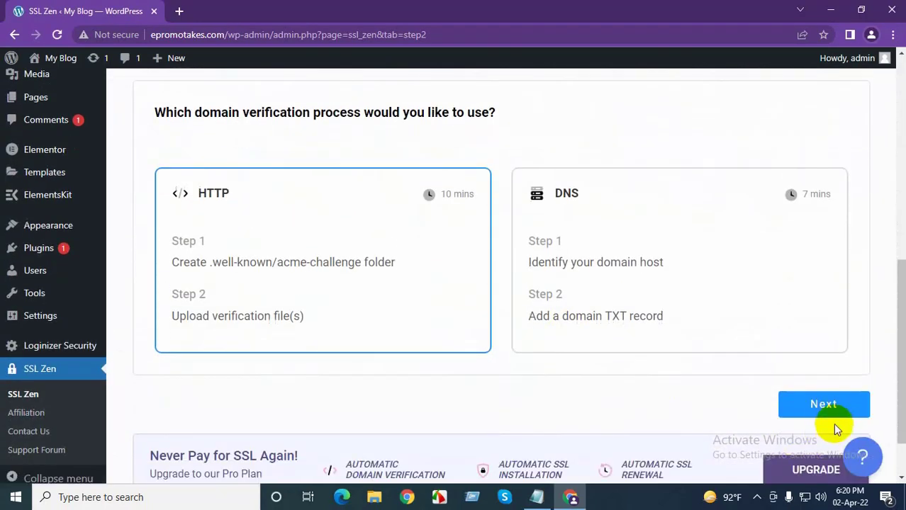
click(829, 409)
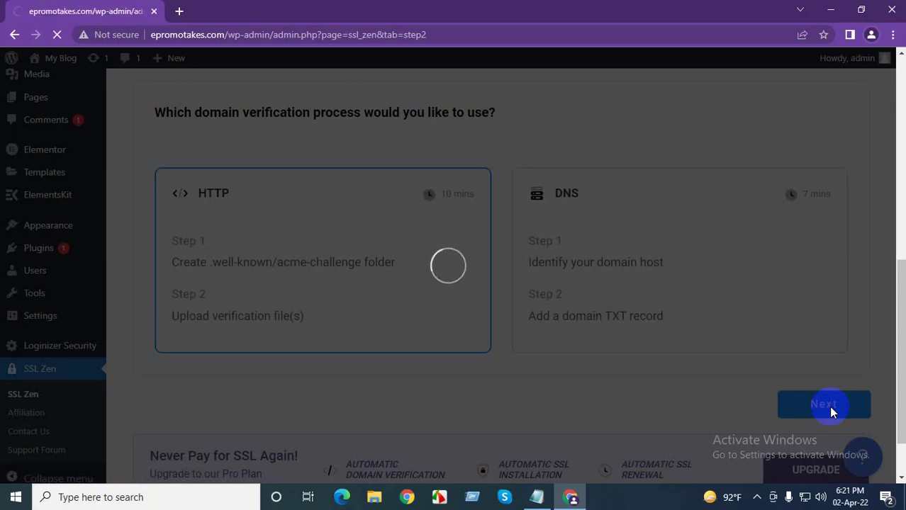
Download verification File 1 from the HTTP Verification step
scroll(515, 390, down, 5)
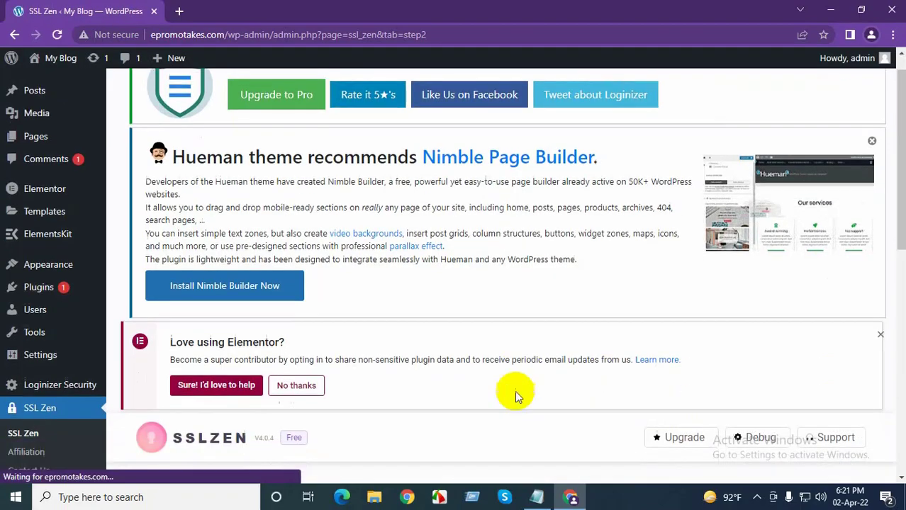
scroll(426, 425, down, 2)
scroll(415, 395, up, 2)
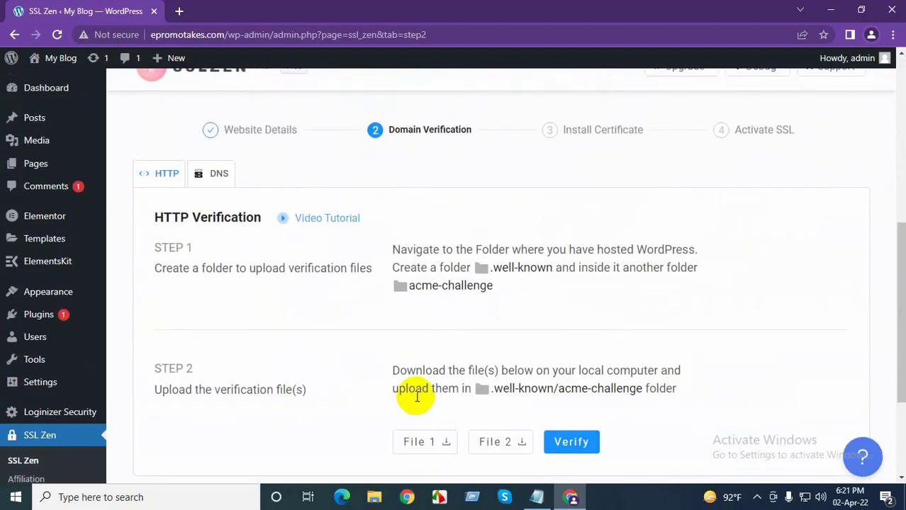
scroll(496, 446, down, 1)
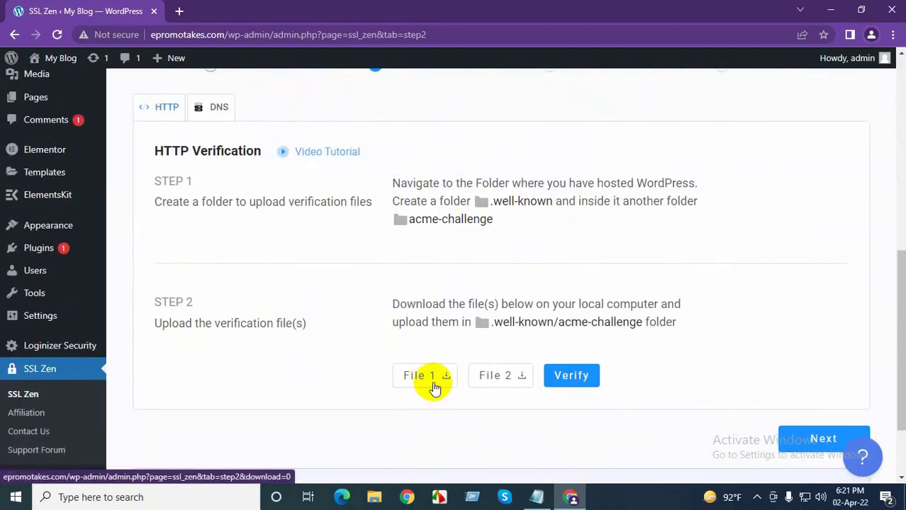
scroll(435, 393, up, 1)
scroll(443, 402, down, 1)
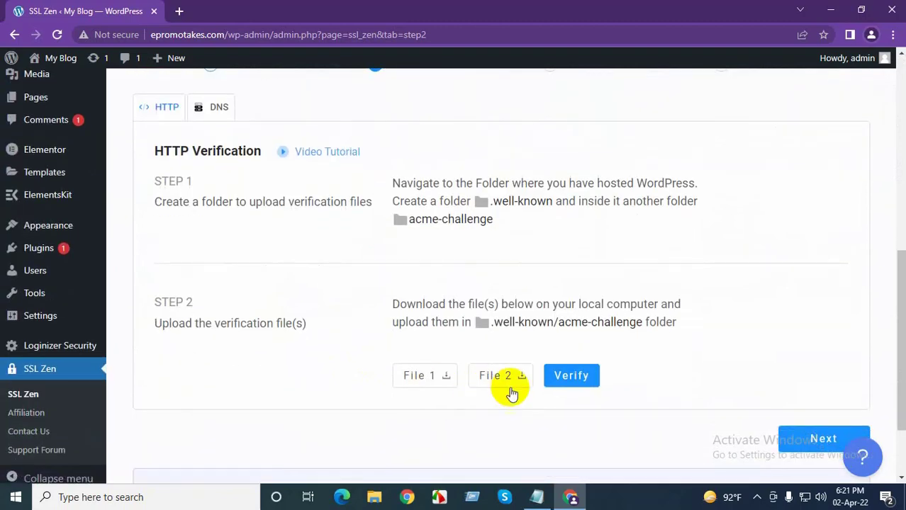
scroll(520, 390, down, 1)
click(426, 312)
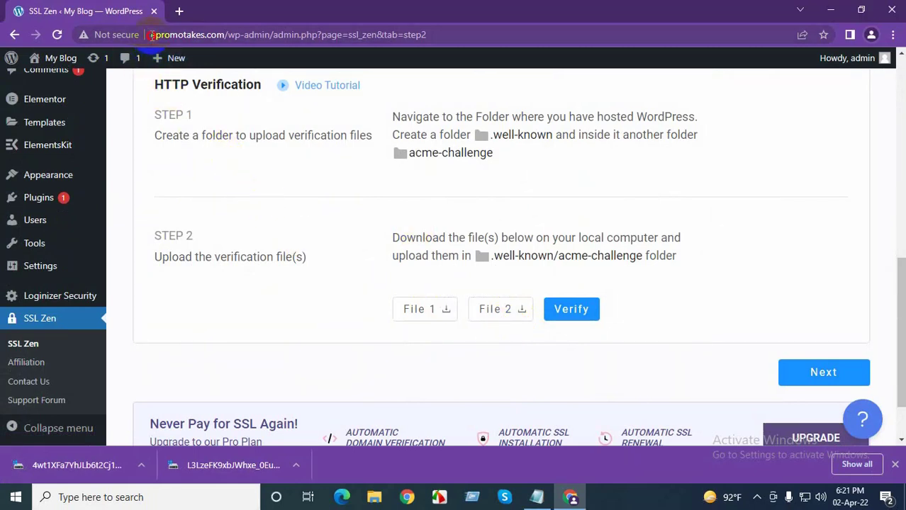
Copy the site's domain and load it with /cpanel appended in a new Chrome tab
drag(151, 35, 220, 40)
key(ctrl+c)
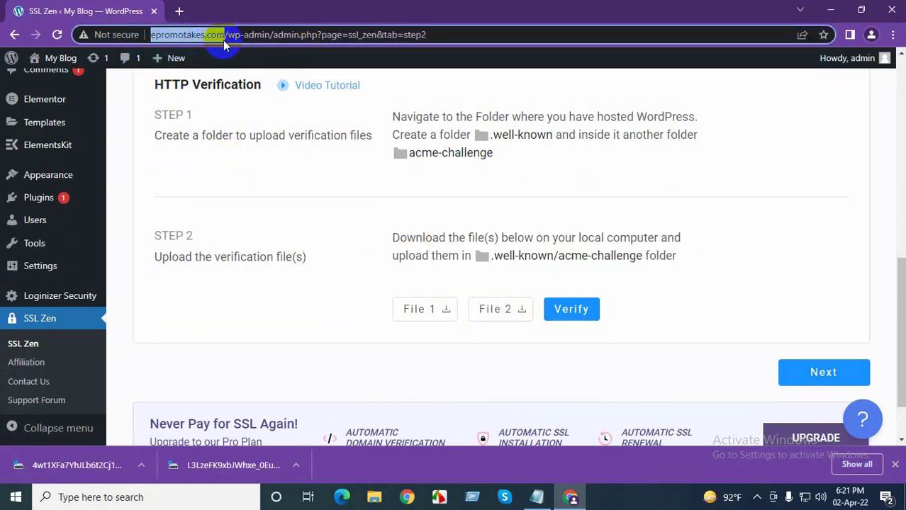
click(179, 10)
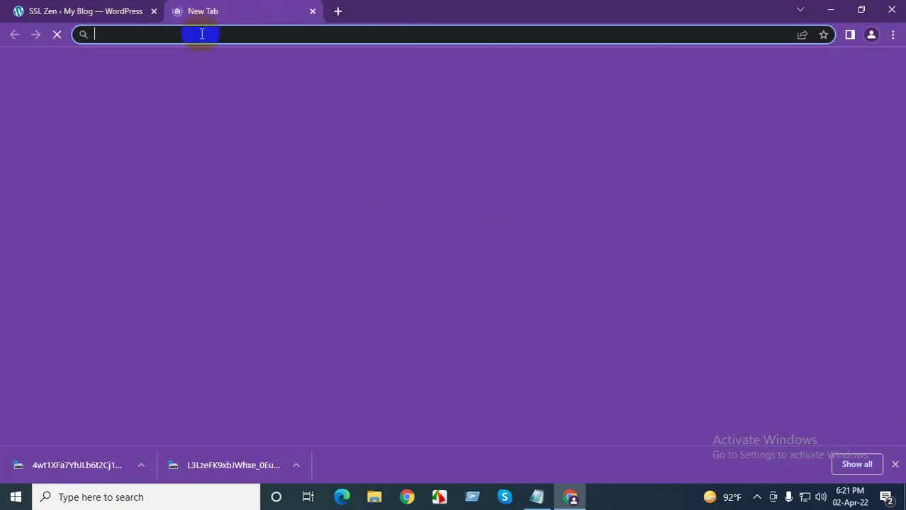
key(ctrl+v)
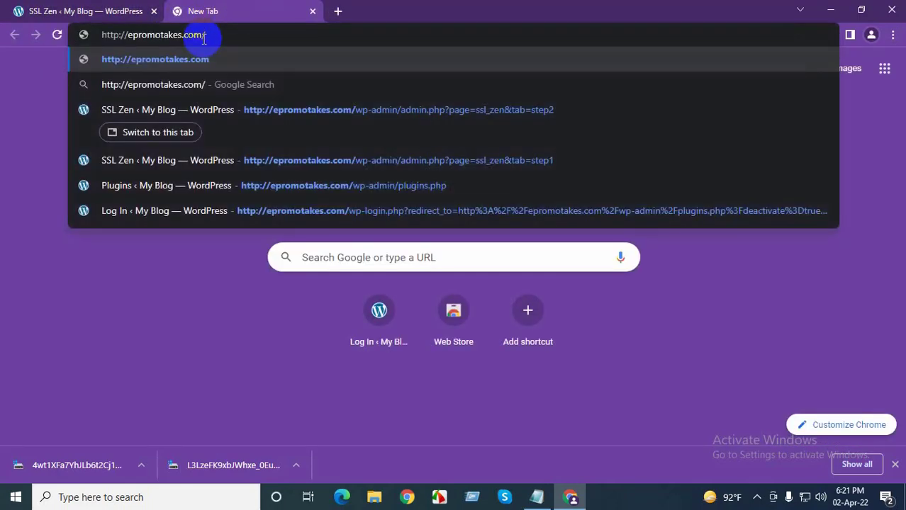
text(/cpanel)
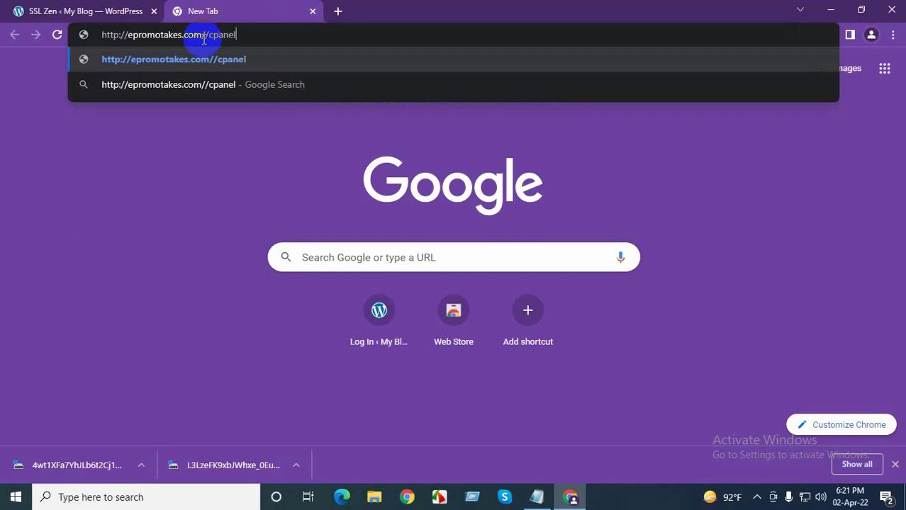
key(Return)
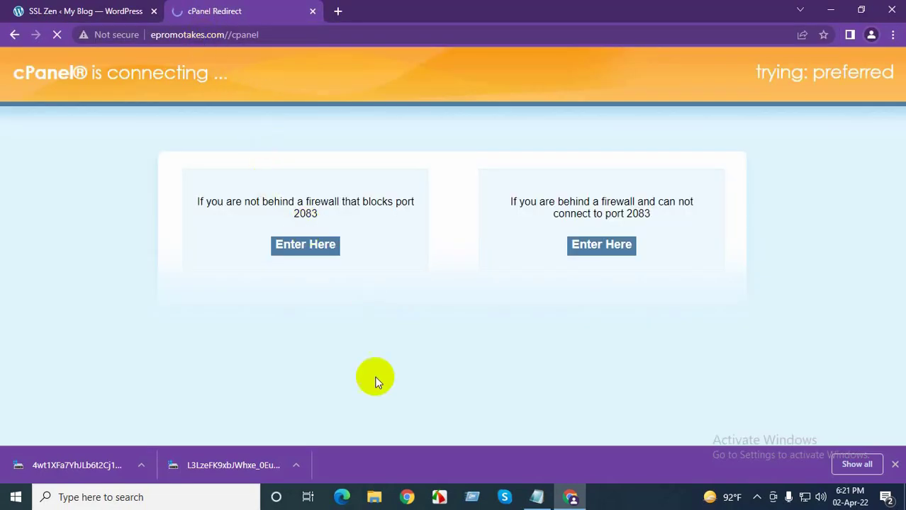
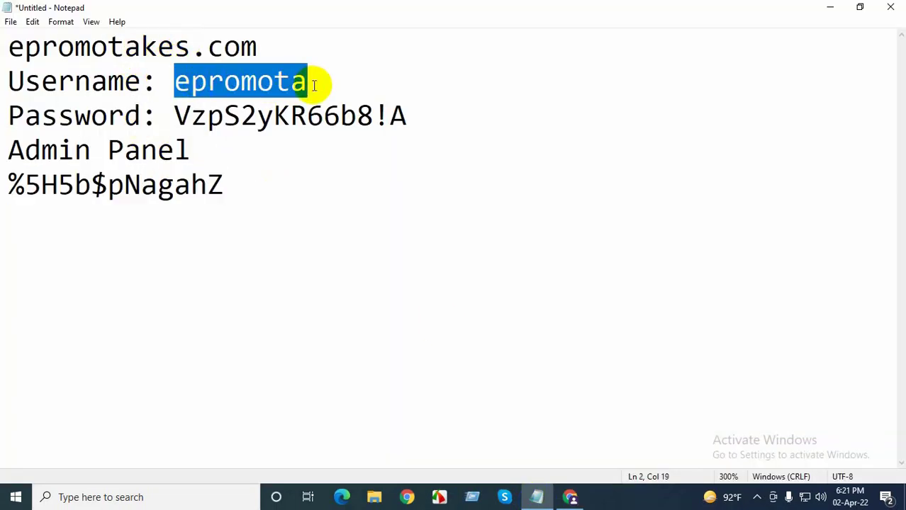
Paste the username copied from Notepad into the cPanel login page's Username field
click(570, 497)
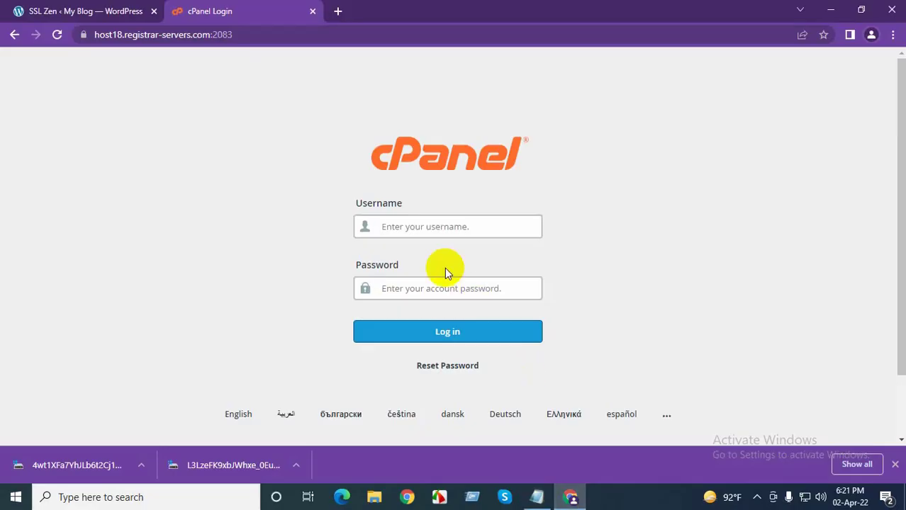
key(ctrl+v)
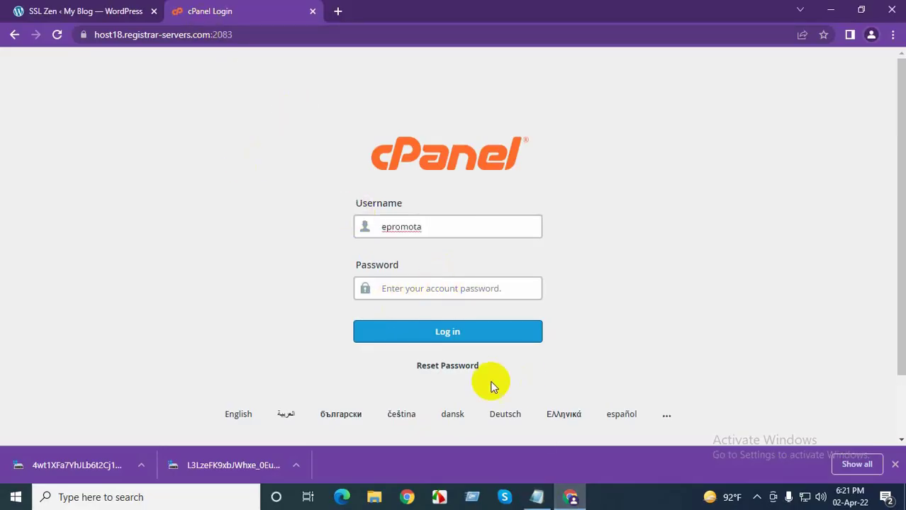
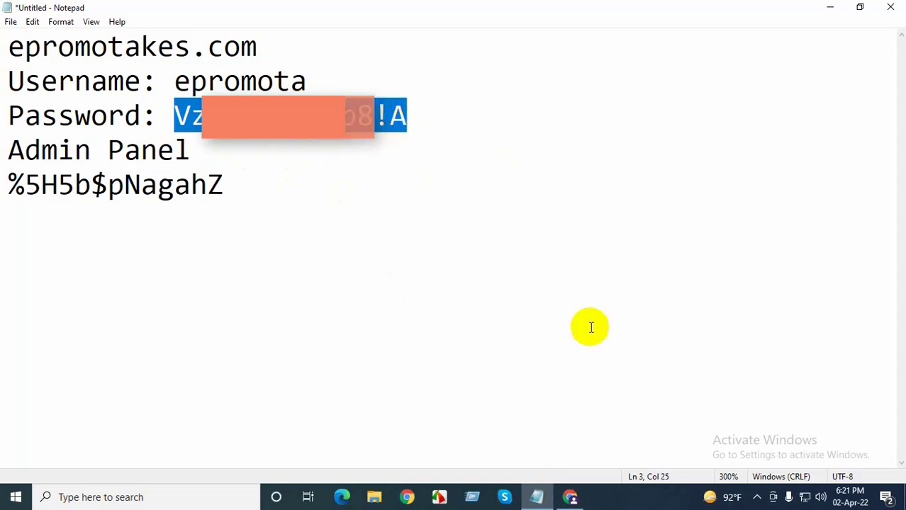
Paste the saved account password into the cPanel login form and log in
click(830, 7)
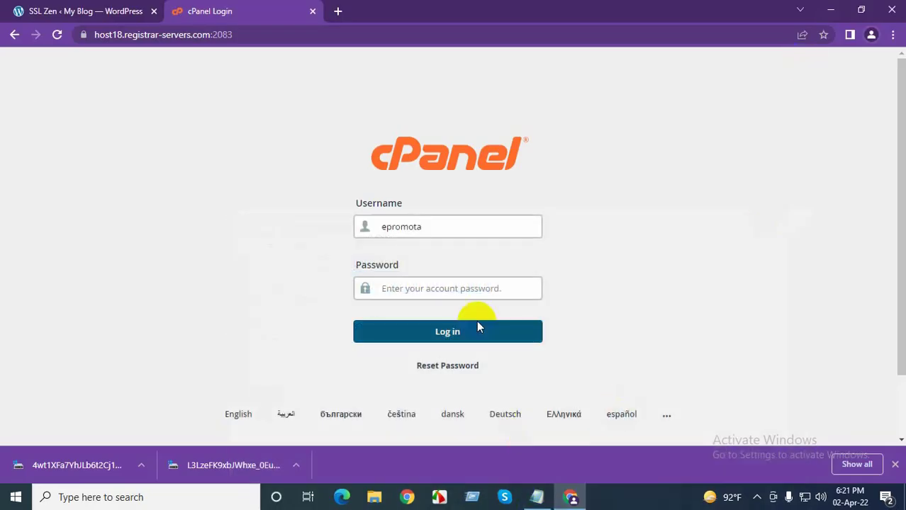
click(461, 289)
key(ctrl+v)
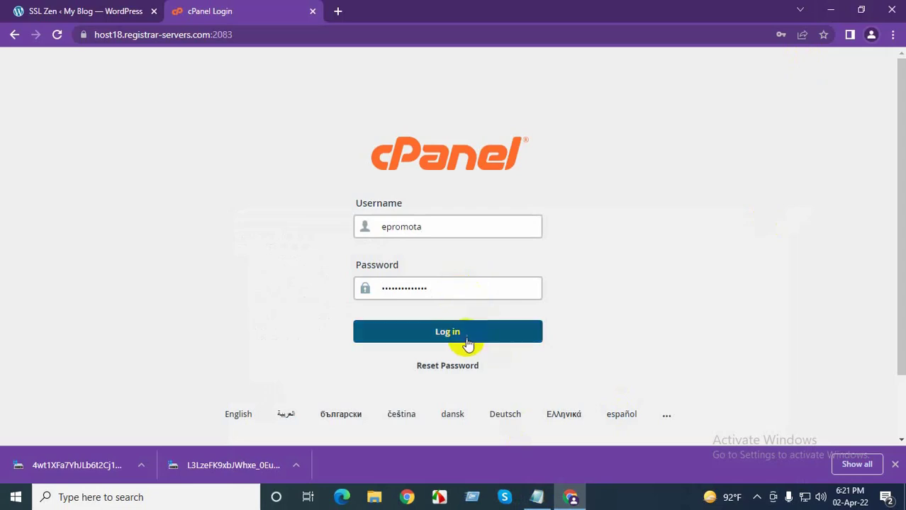
click(456, 333)
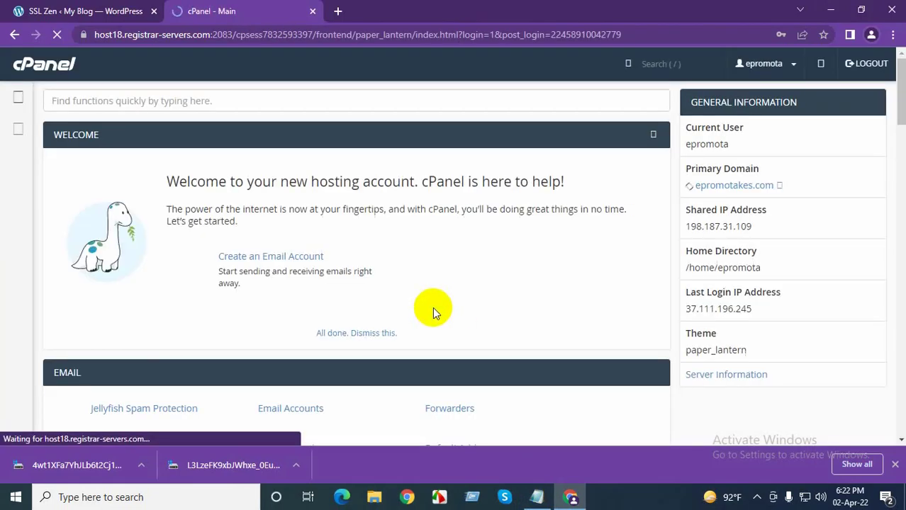
Decline Chrome's offer to save the cPanel password
scroll(304, 339, down, 2)
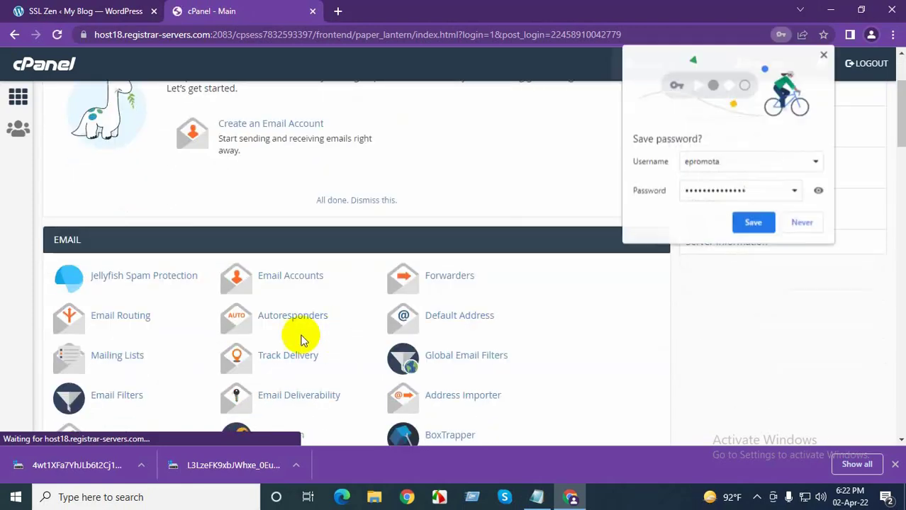
scroll(297, 334, down, 3)
click(807, 222)
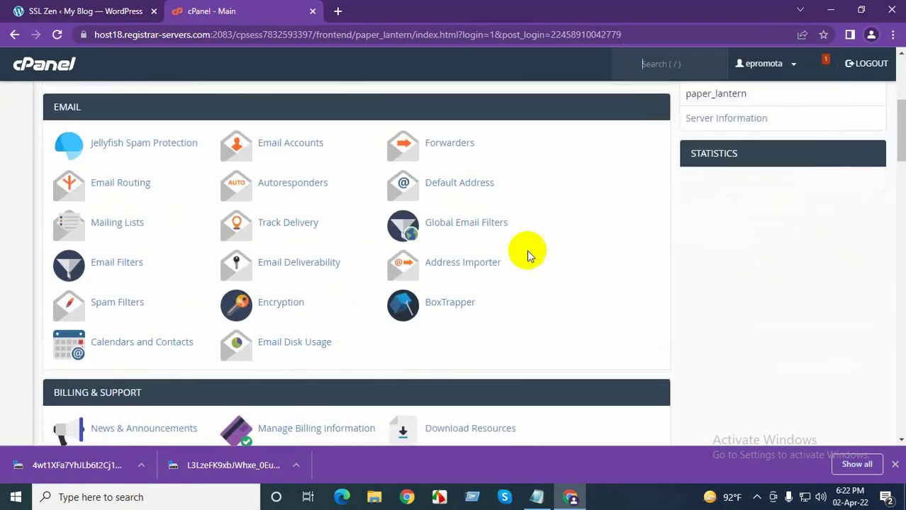
Open the SSL/TLS manager from the Security section of the dashboard
scroll(526, 249, down, 6)
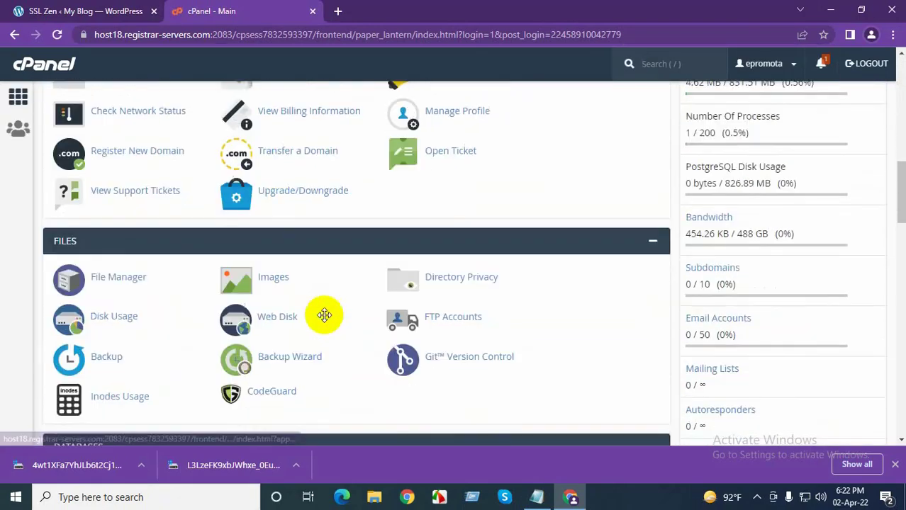
scroll(336, 326, down, 8)
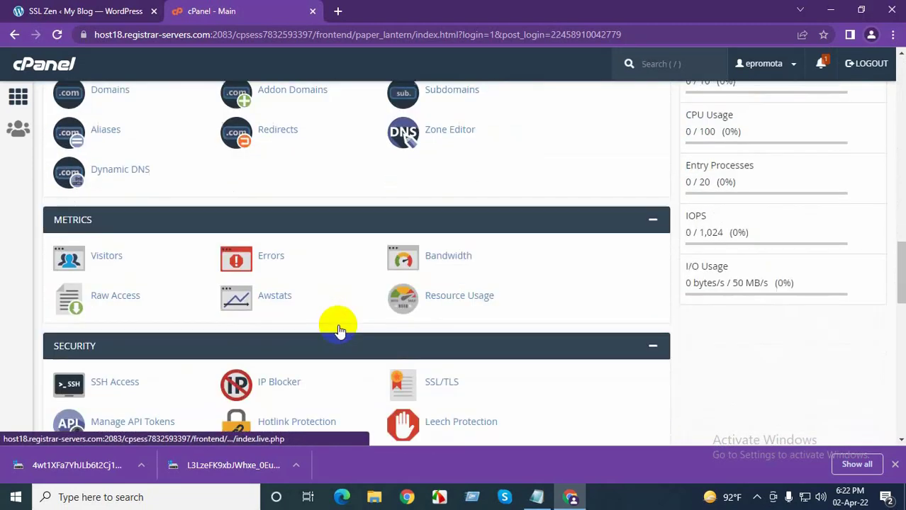
scroll(339, 330, down, 1)
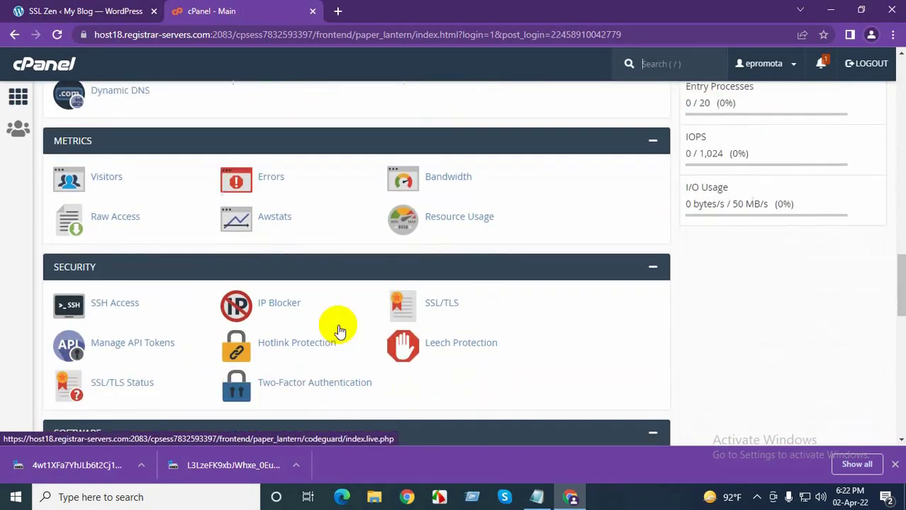
click(442, 305)
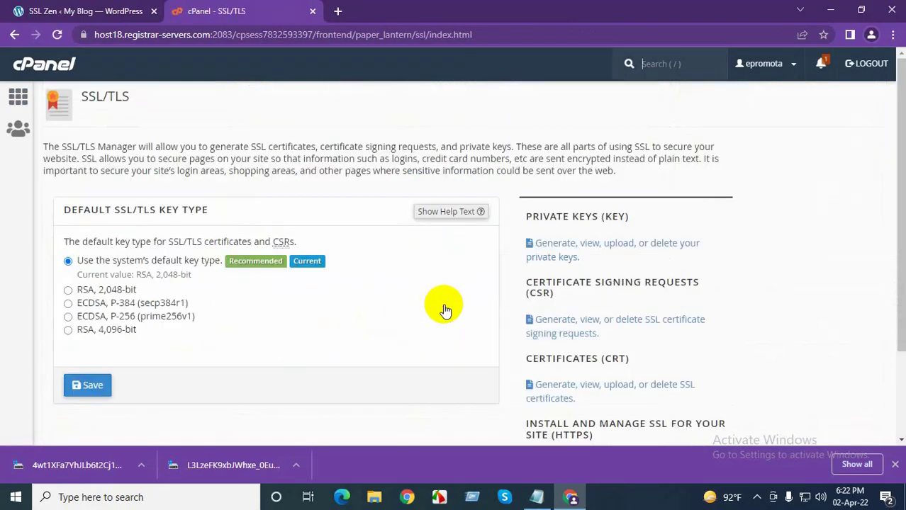
scroll(358, 309, down, 2)
scroll(404, 319, up, 1)
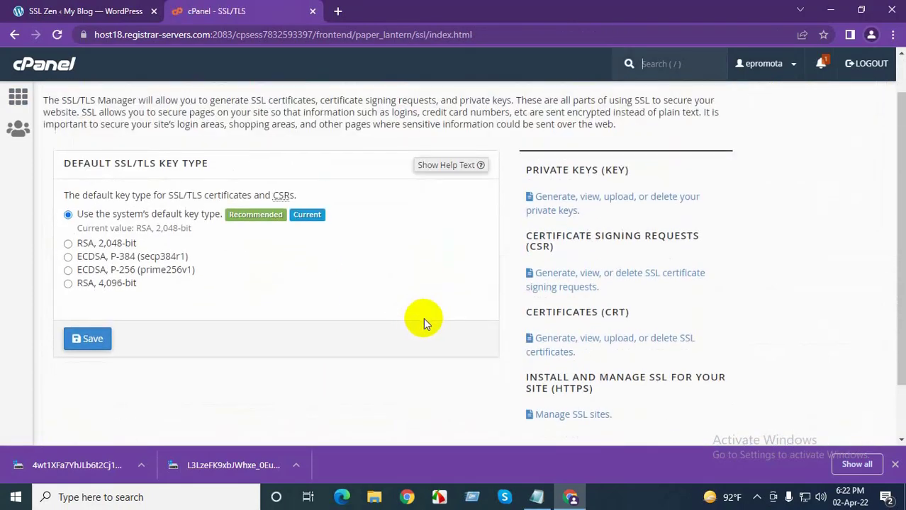
scroll(479, 333, down, 1)
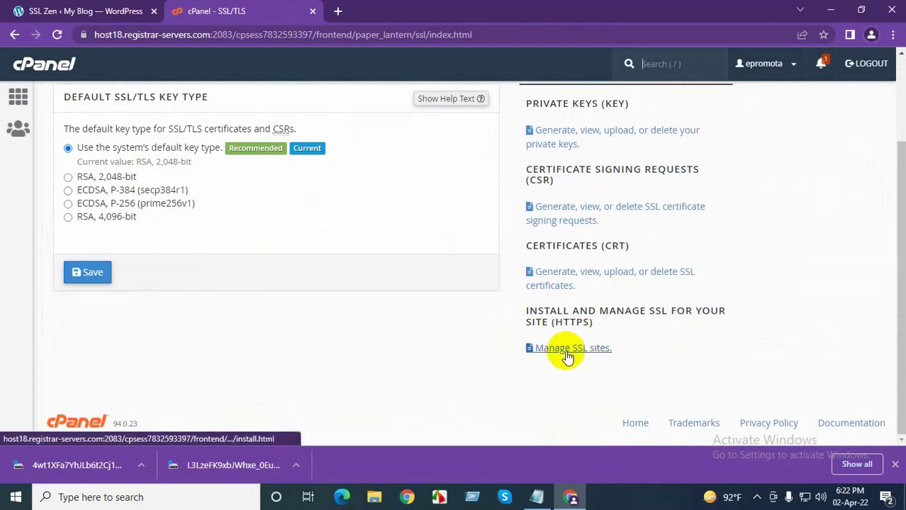
Uninstall the epromotakes.com SSL host under Manage Installed SSL Websites and confirm
click(568, 354)
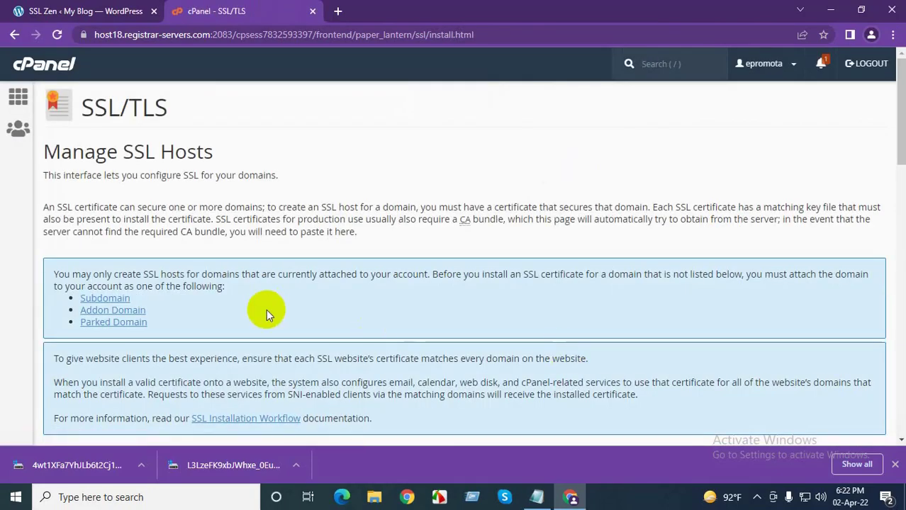
scroll(270, 311, down, 4)
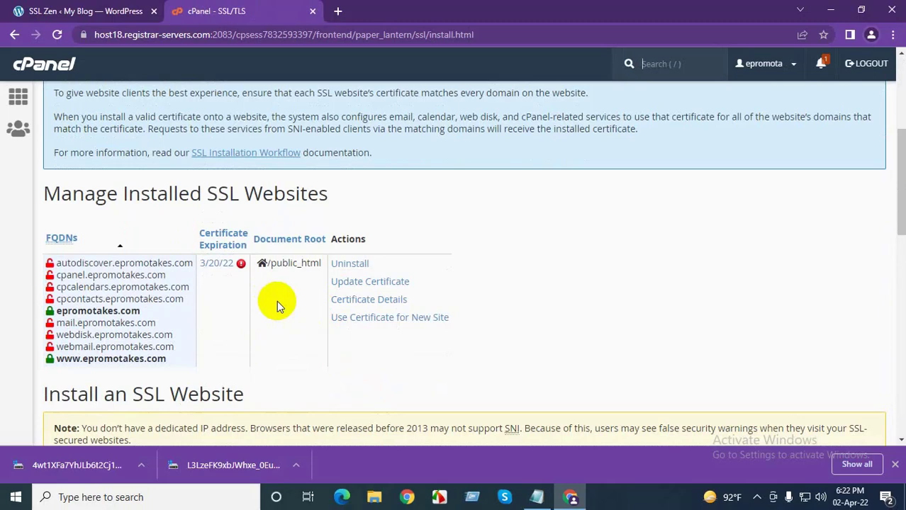
click(350, 263)
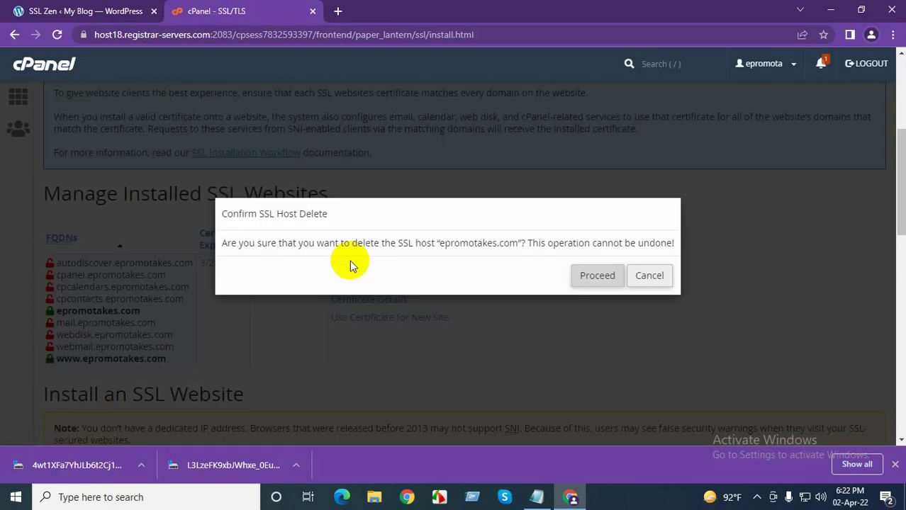
click(583, 281)
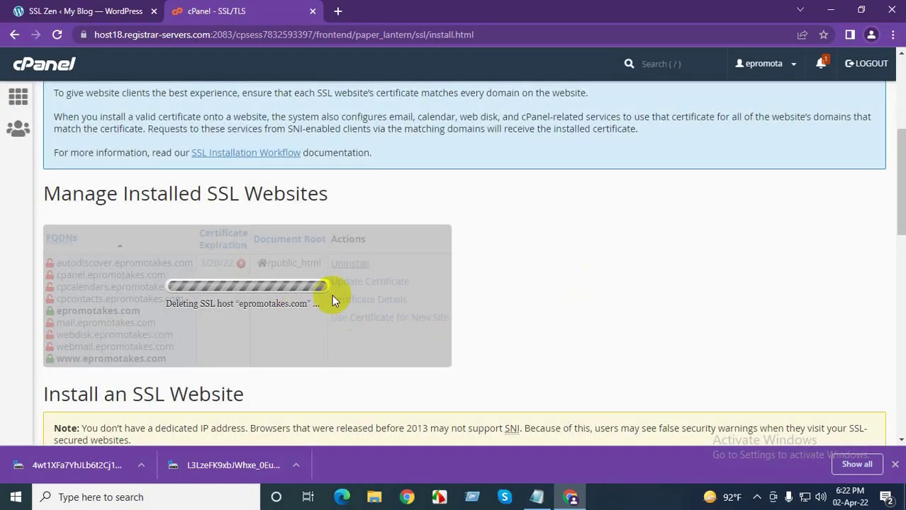
Select epromotakes.com as the domain on the SSL certificate install page
scroll(344, 320, down, 2)
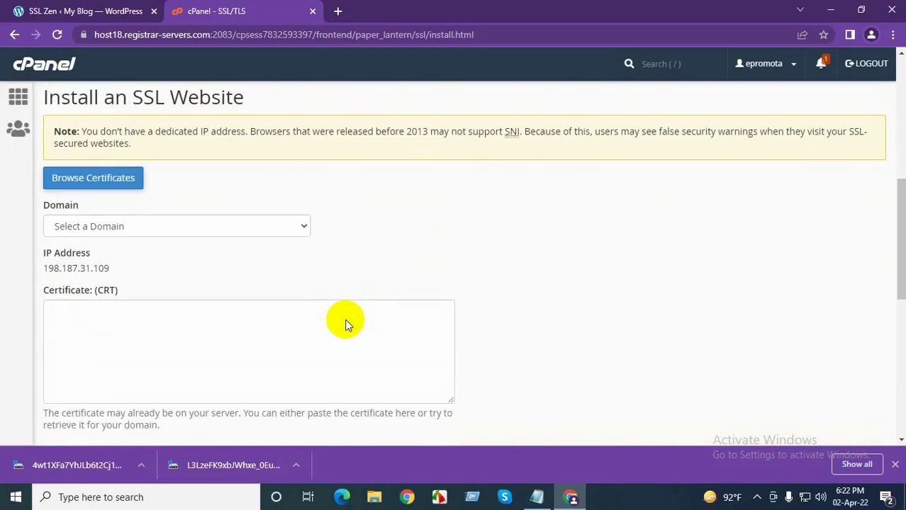
click(277, 231)
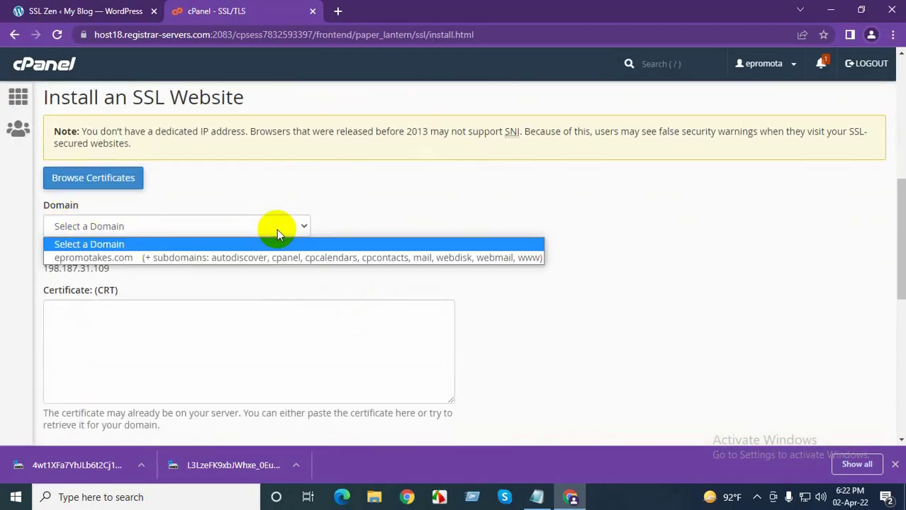
click(102, 260)
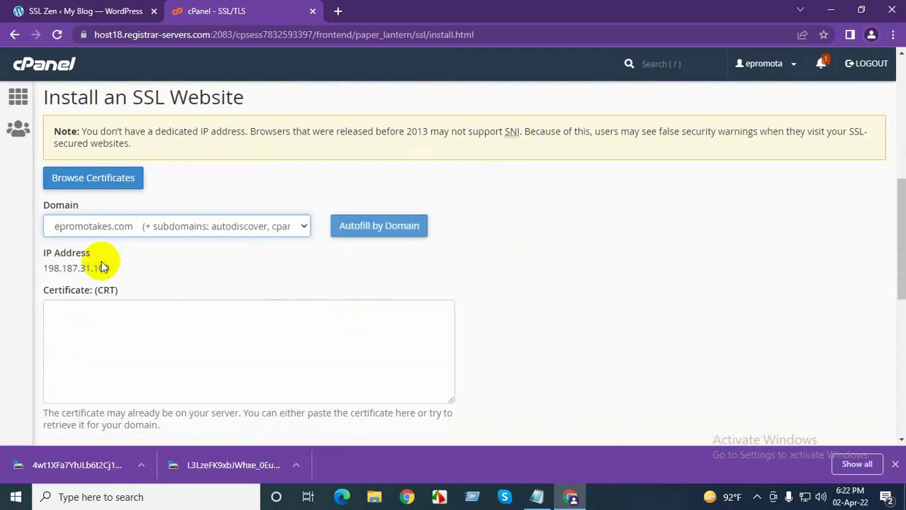
scroll(128, 276, down, 1)
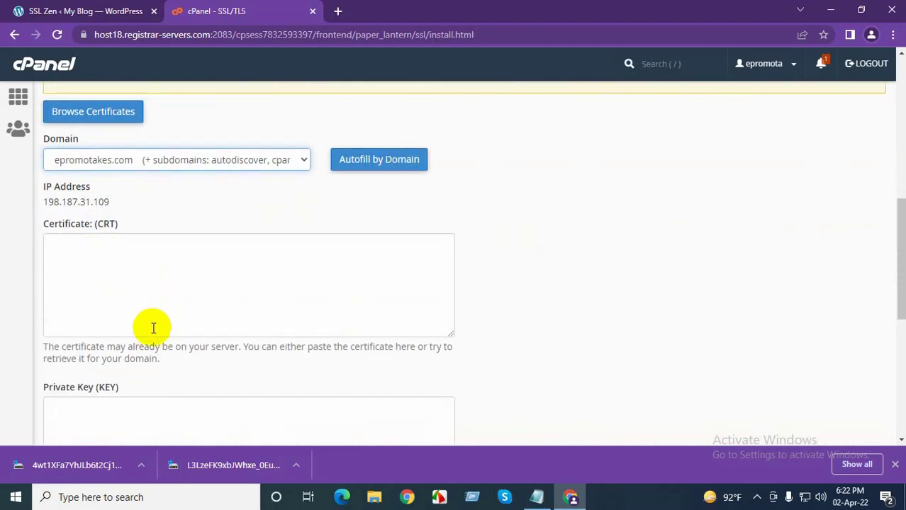
scroll(153, 327, down, 1)
scroll(153, 327, up, 1)
scroll(153, 327, down, 2)
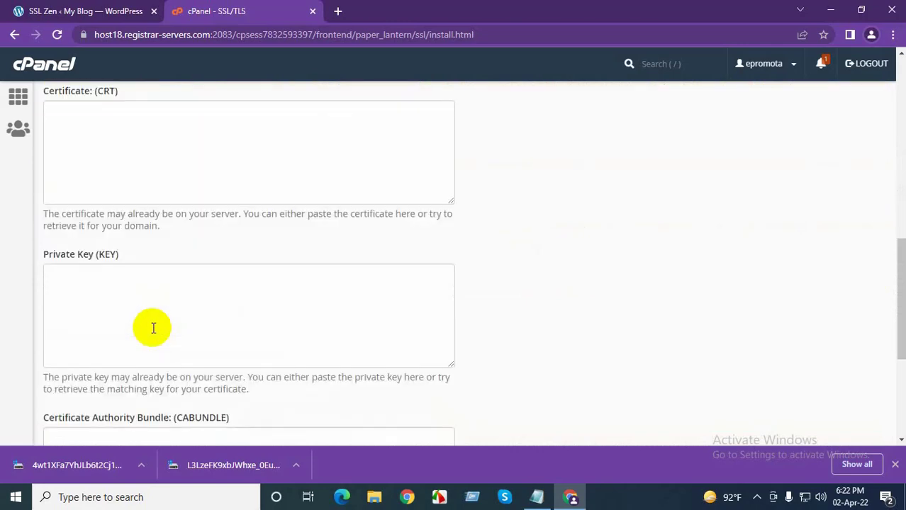
scroll(153, 327, down, 4)
scroll(153, 330, up, 4)
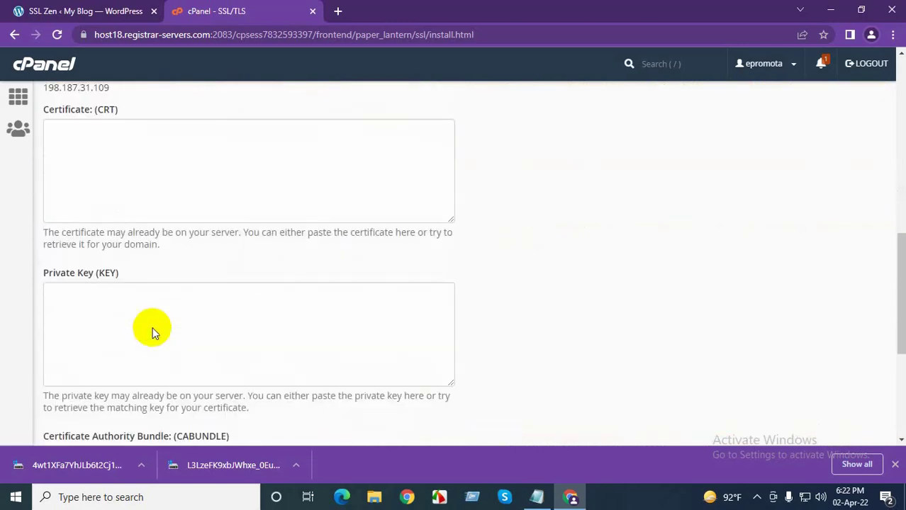
scroll(153, 330, up, 1)
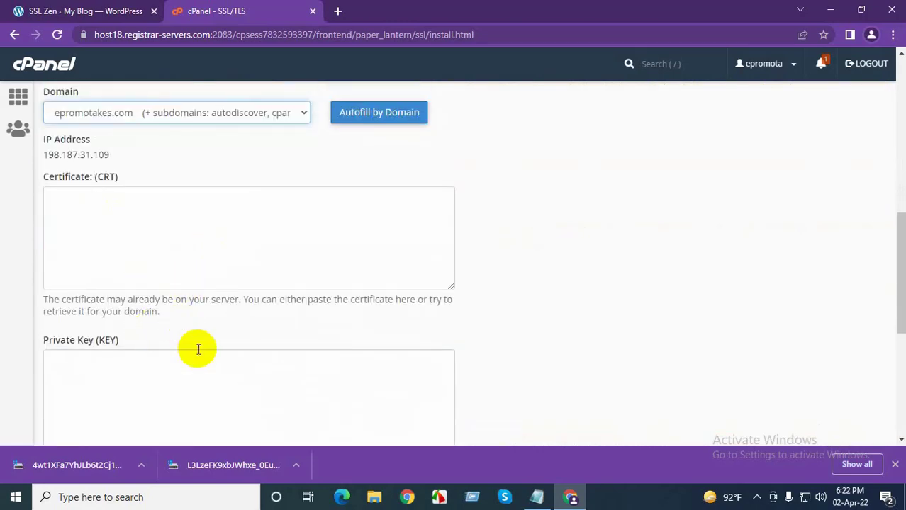
scroll(200, 348, down, 1)
scroll(231, 317, up, 1)
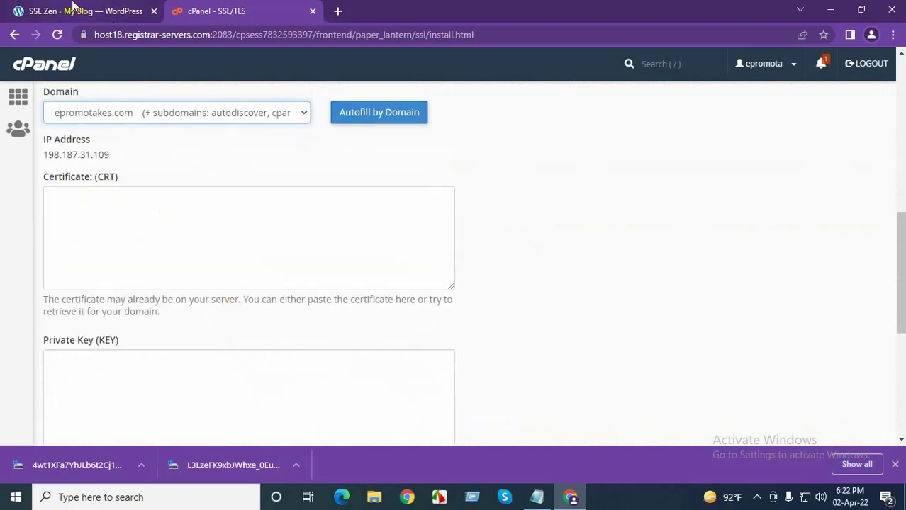
Review the SSL Zen verification instructions, then return to the cPanel home page
click(73, 6)
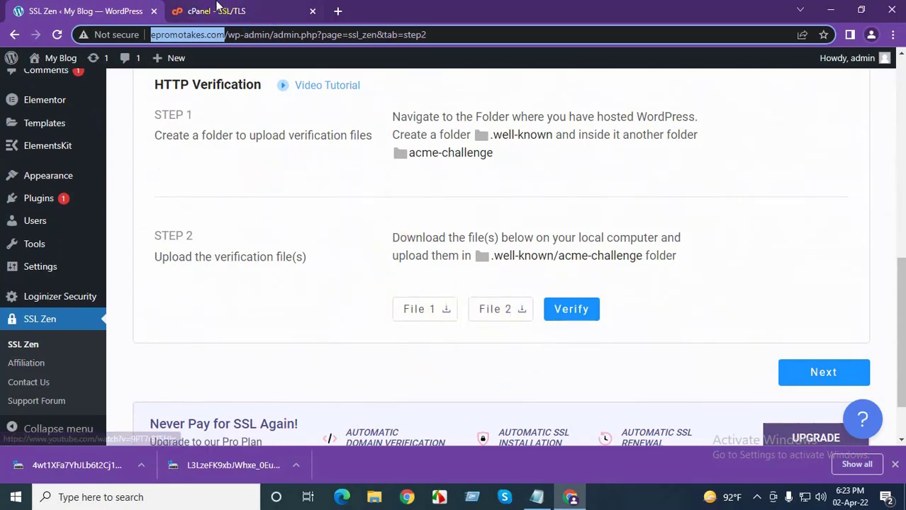
click(220, 11)
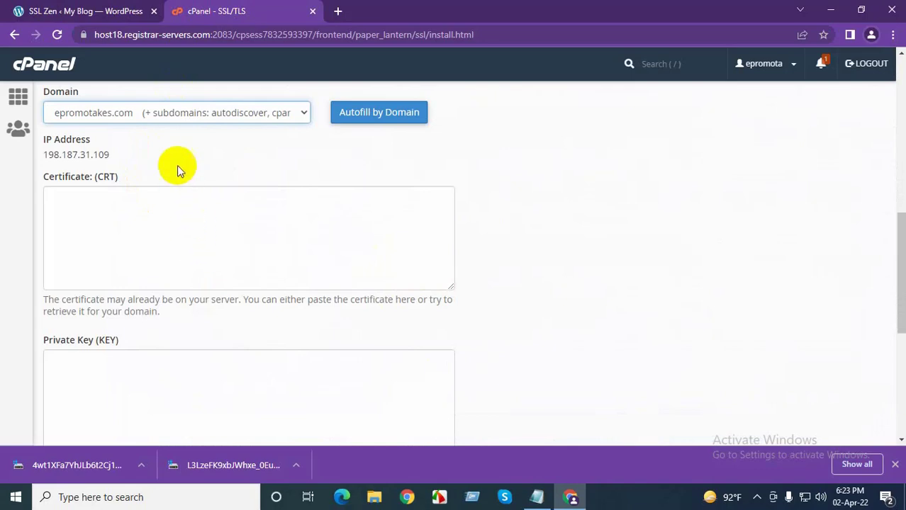
click(46, 68)
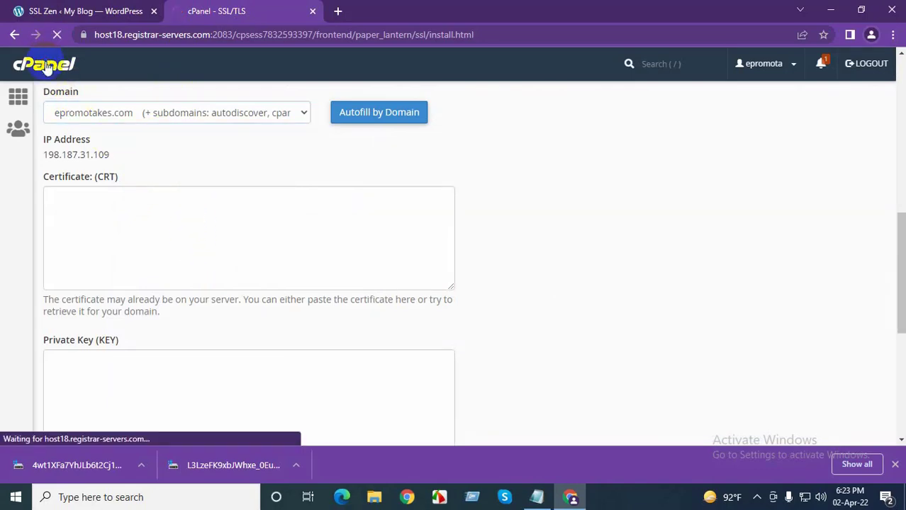
scroll(168, 277, down, 9)
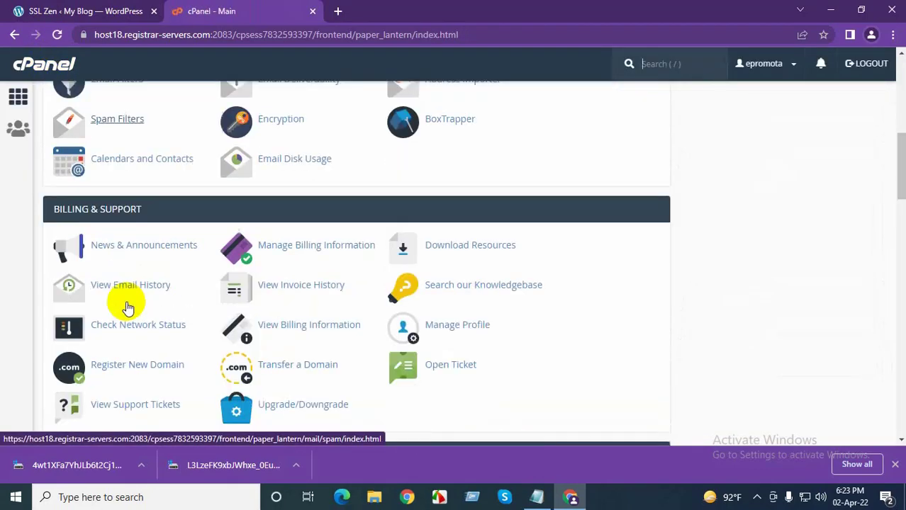
scroll(108, 317, down, 2)
Open File Manager and browse to public_html/.well-known/acme-challenge
click(110, 140)
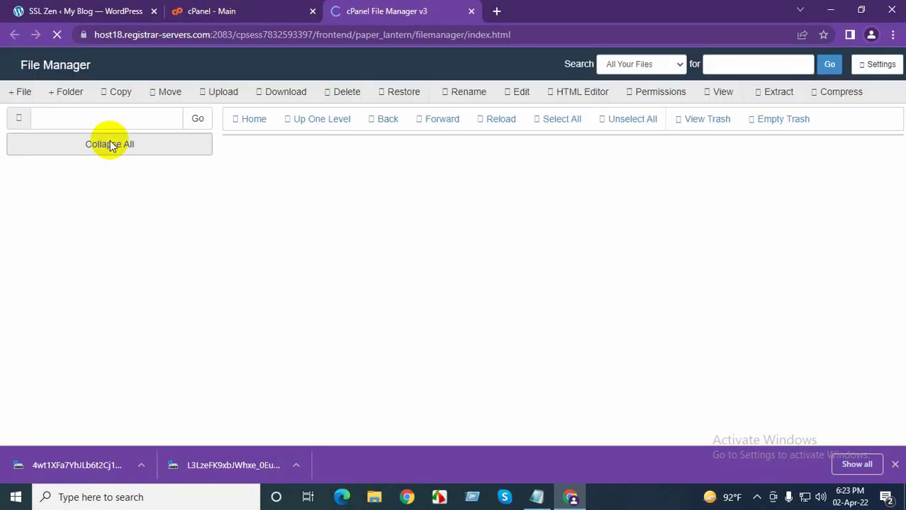
scroll(105, 308, down, 1)
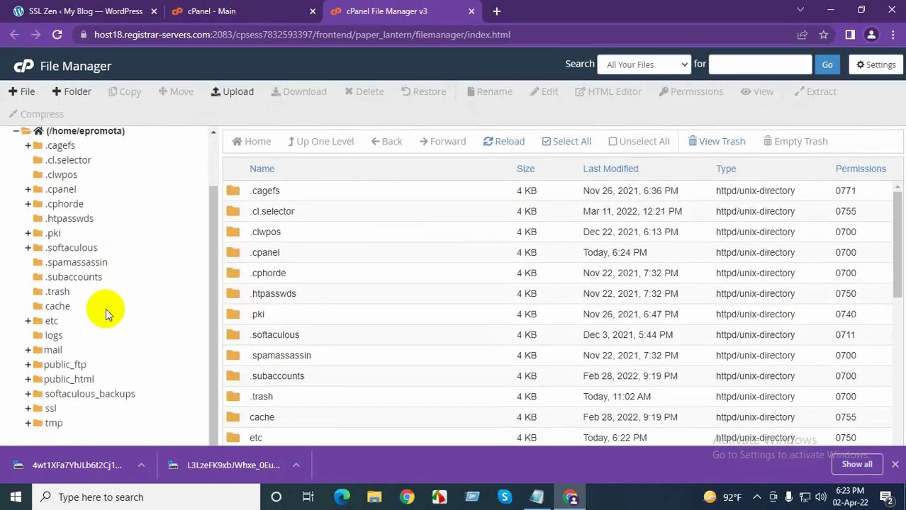
click(85, 381)
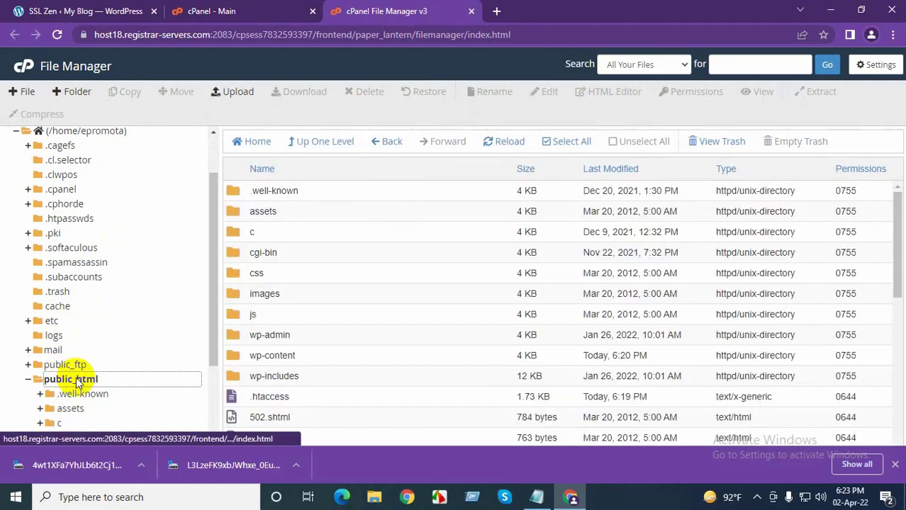
double_click(321, 196)
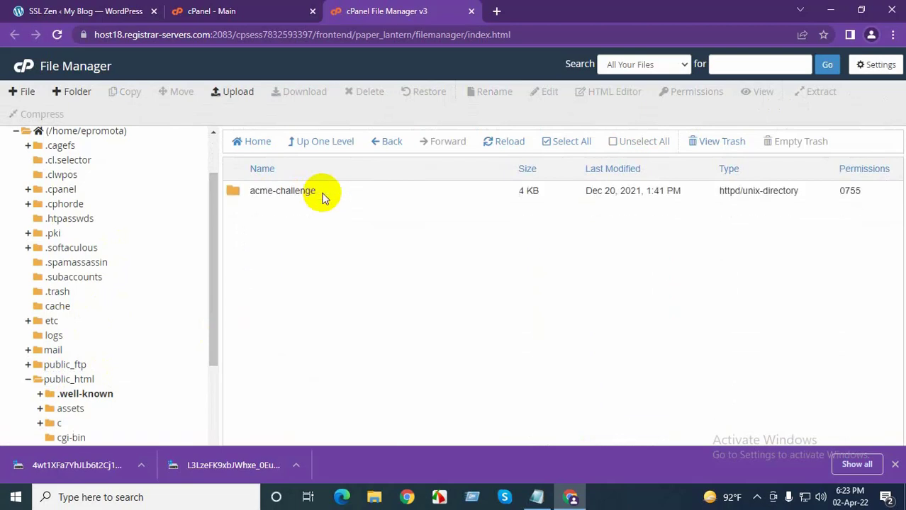
double_click(318, 190)
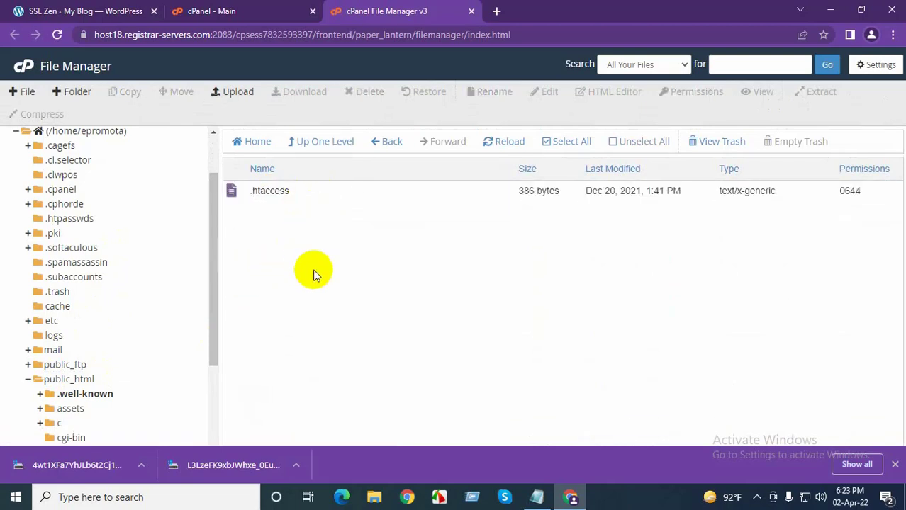
Recheck the SSL Zen upload instructions and return to the acme-challenge listing
click(266, 10)
click(383, 11)
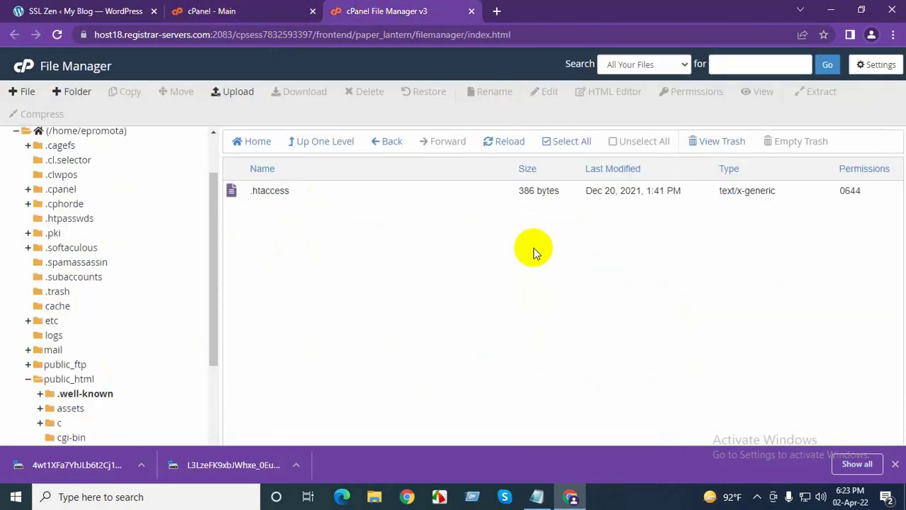
click(101, 8)
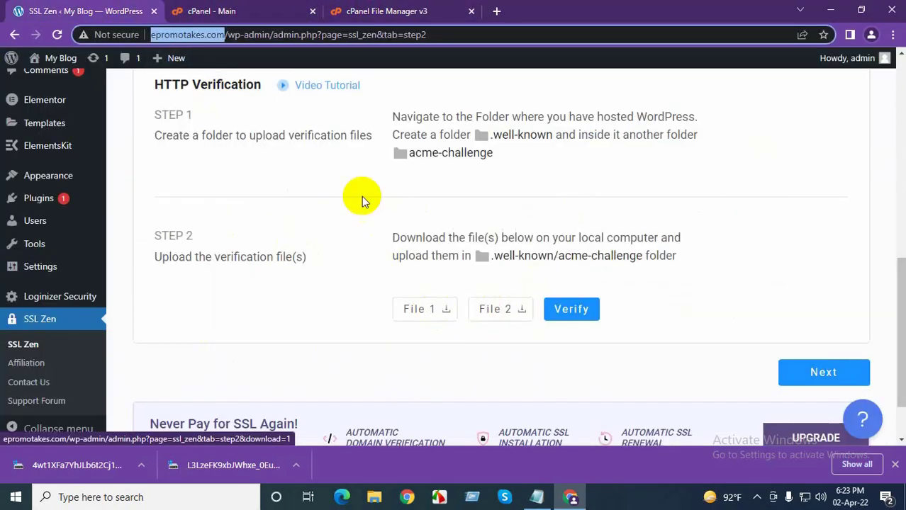
click(286, 9)
click(362, 11)
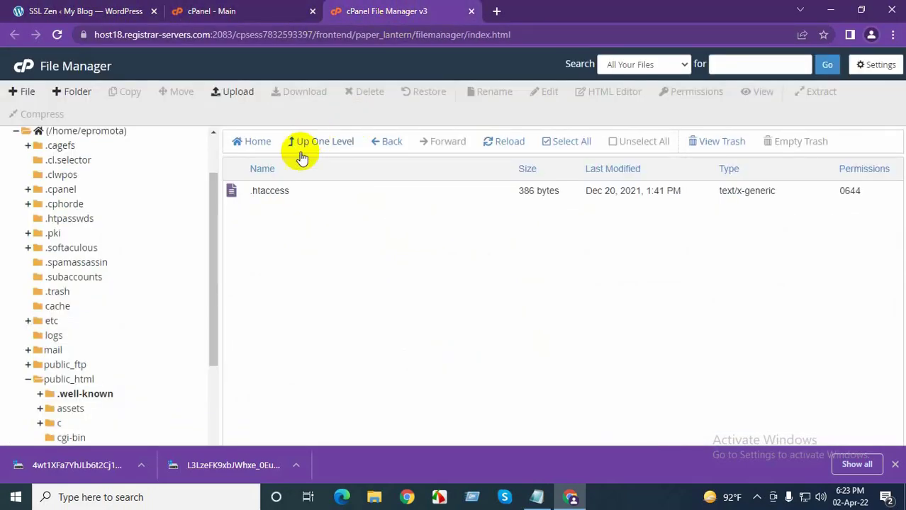
Choose the first SSL Zen verification file from Downloads for upload to acme-challenge
click(234, 92)
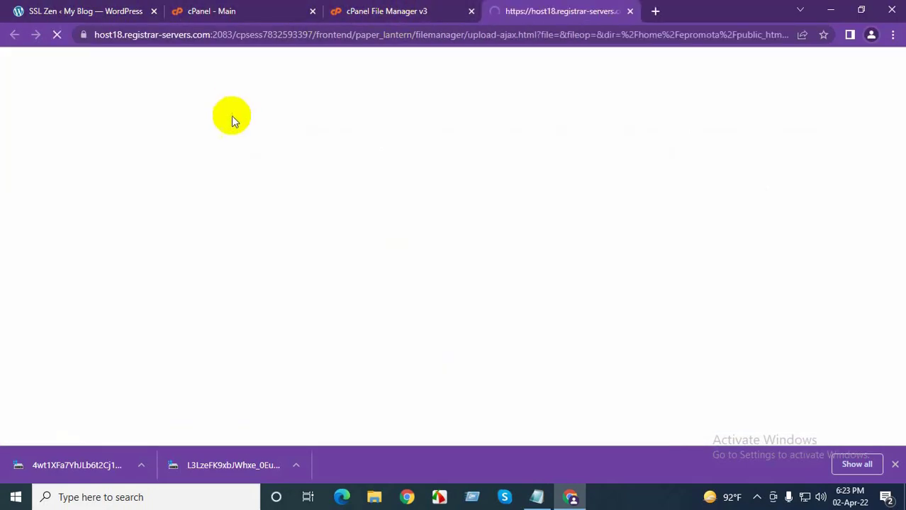
click(451, 281)
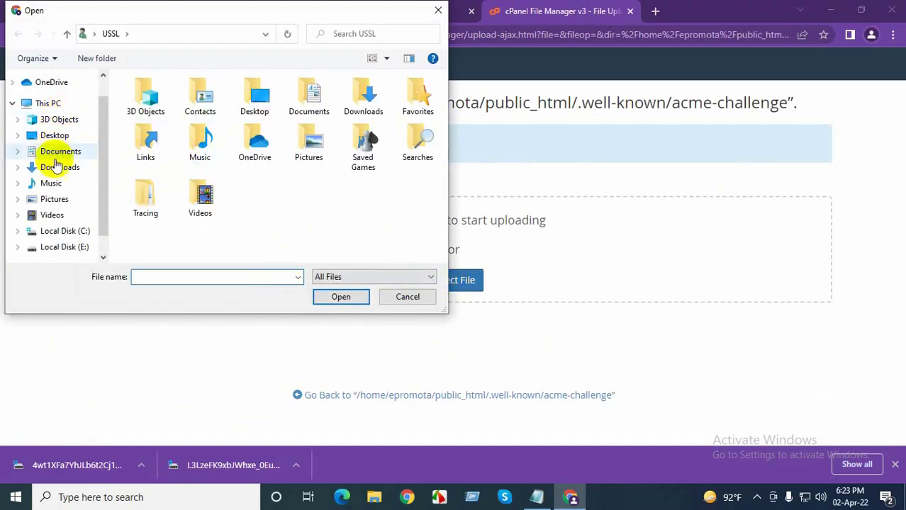
click(60, 168)
click(233, 150)
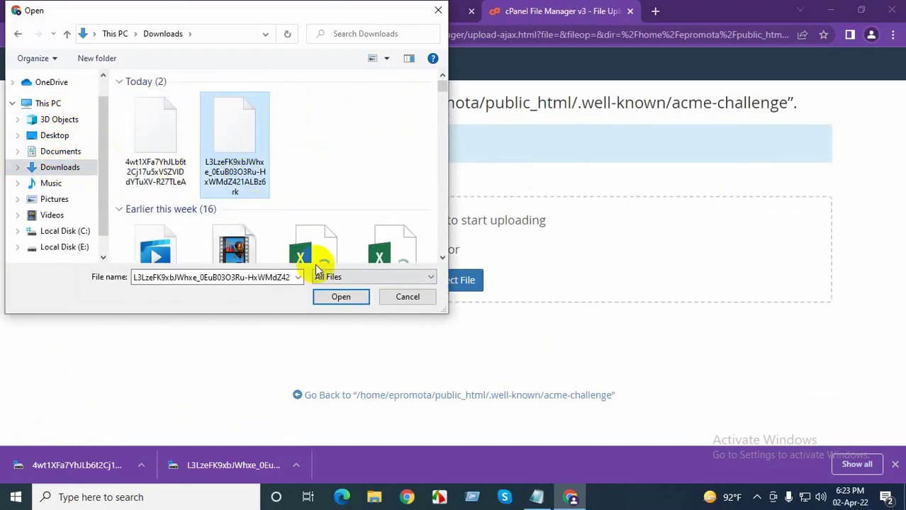
click(177, 170)
click(334, 294)
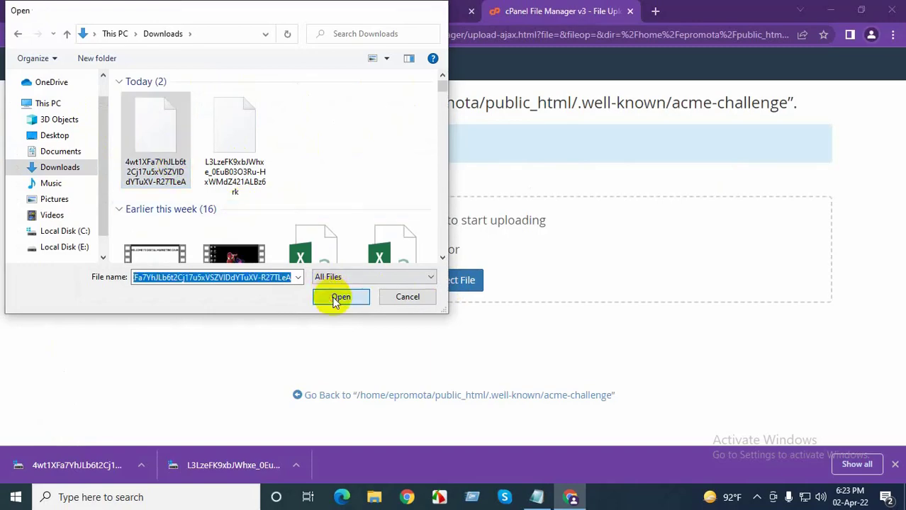